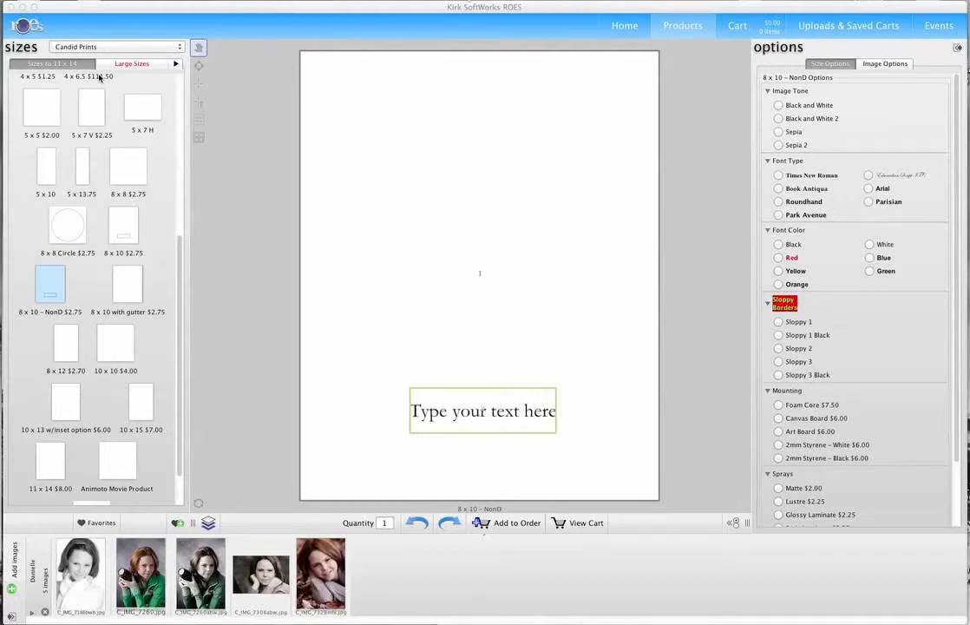
{"action": "mouse_move", "coordinate": [483, 41]}
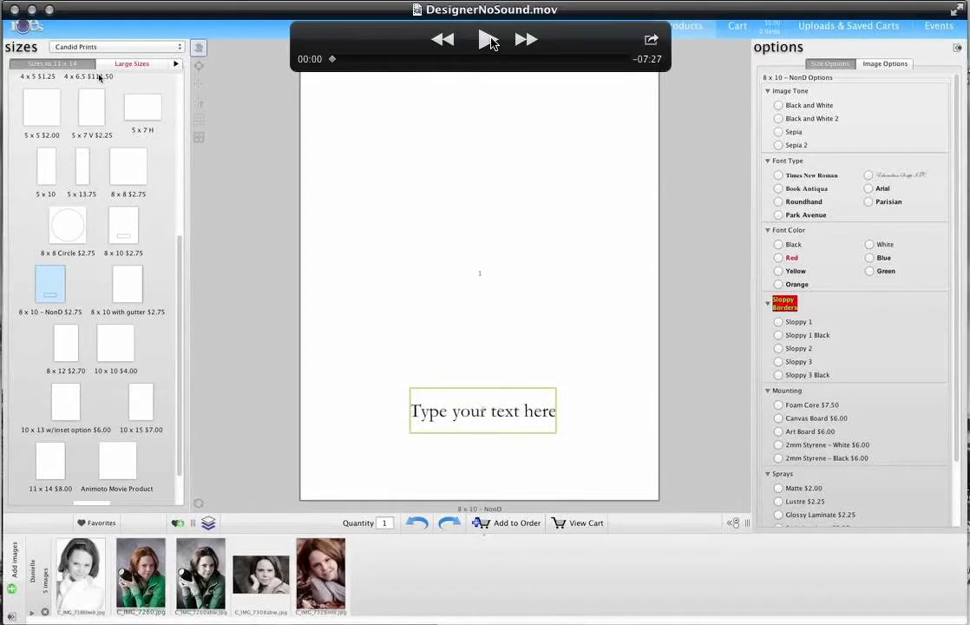
{"action": "left_click", "coordinate": [489, 40]}
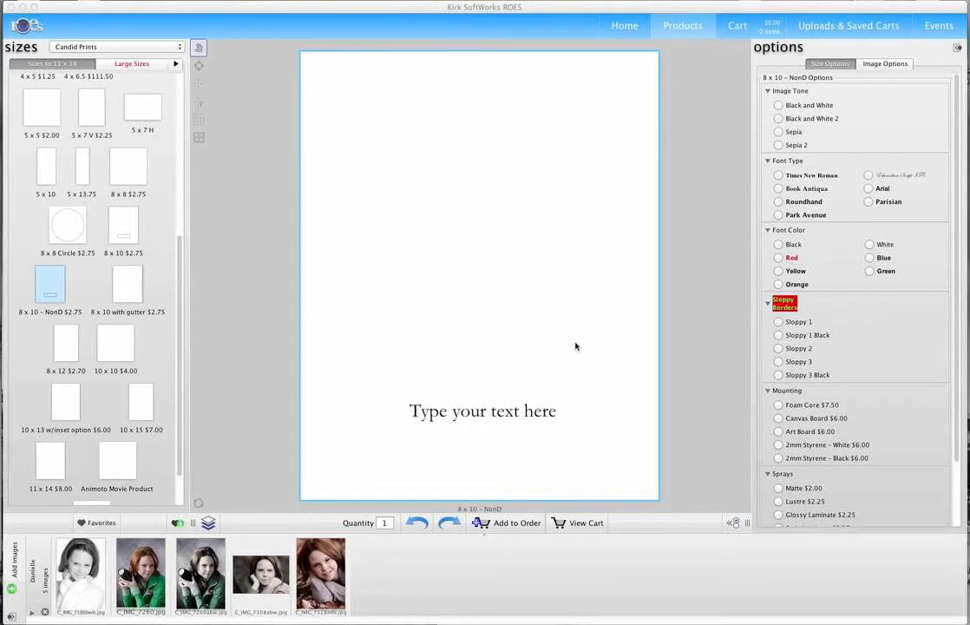
Step: Place C_IMG_7260.jpg on the 8 x 10 - NonD print and give it a soft oval vignette mask
{"action": "left_click", "coordinate": [514, 402]}
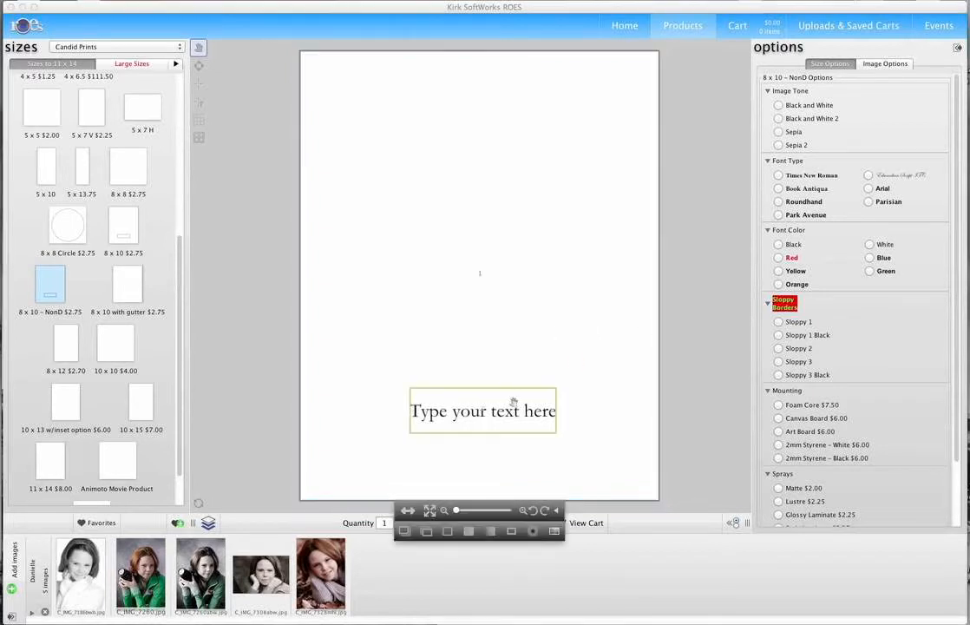
{"action": "left_click_drag", "start_coordinate": [143, 582], "coordinate": [353, 420]}
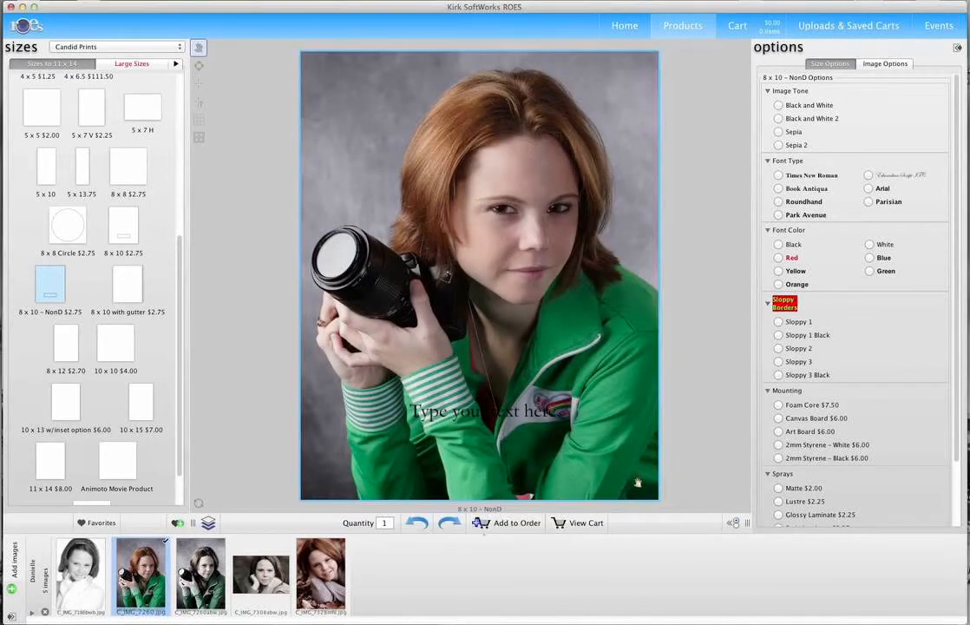
{"action": "mouse_move", "coordinate": [537, 485]}
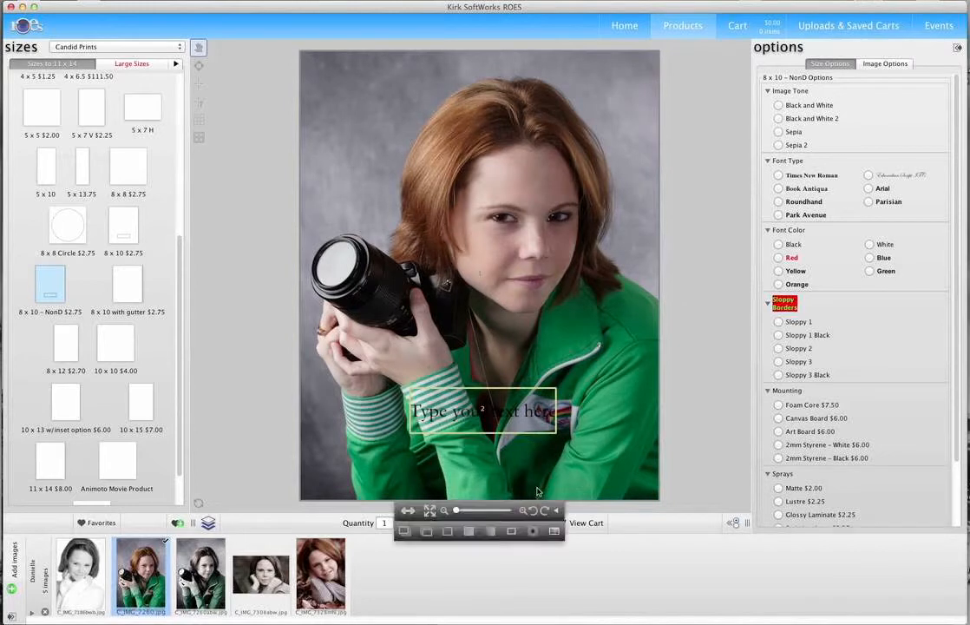
{"action": "left_click", "coordinate": [532, 531]}
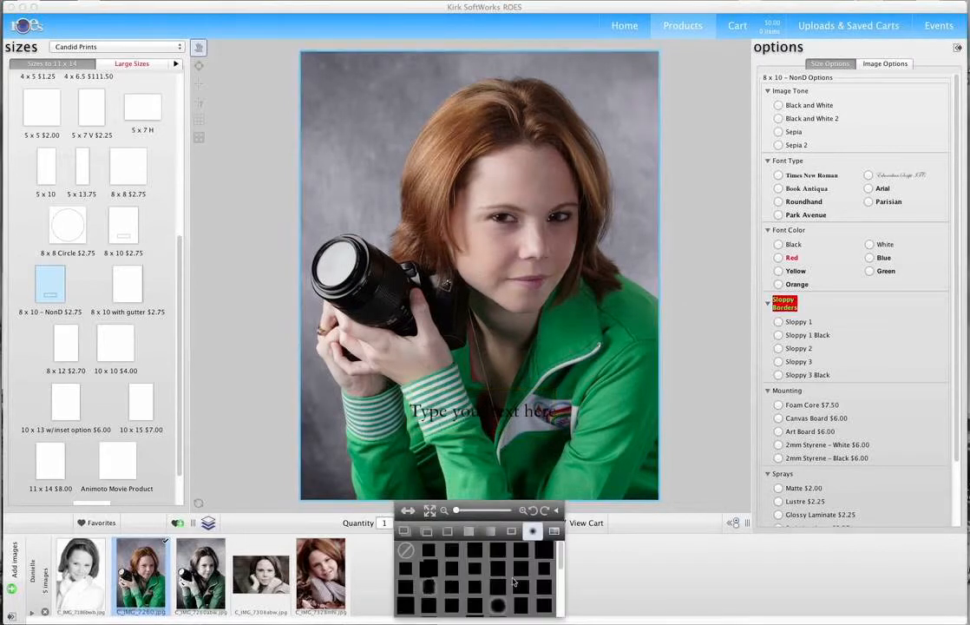
{"action": "left_click", "coordinate": [500, 607]}
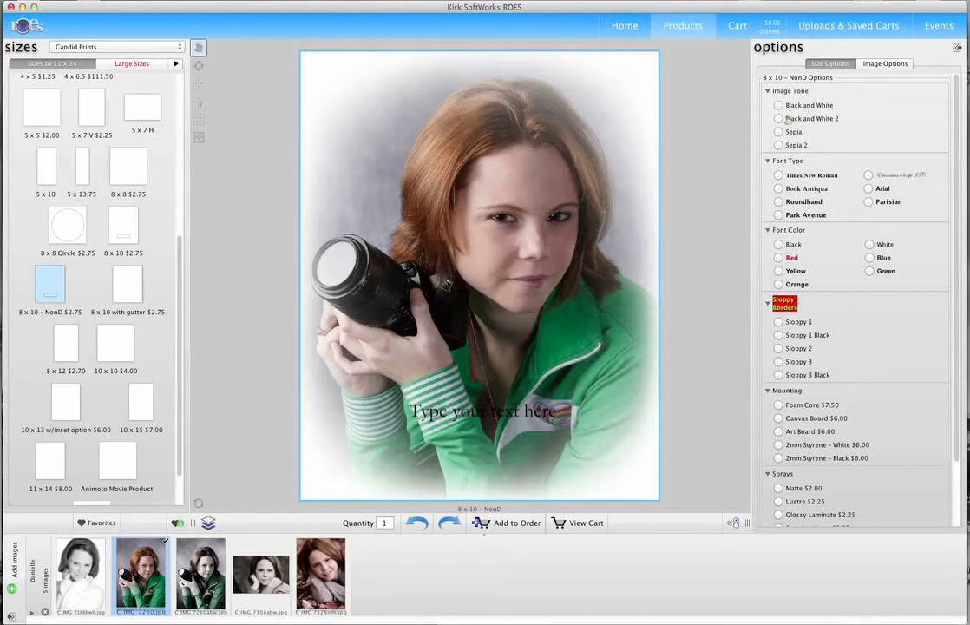
Step: Try the Black and White and Sepia tints on the vignetted photo
{"action": "left_click", "coordinate": [512, 406]}
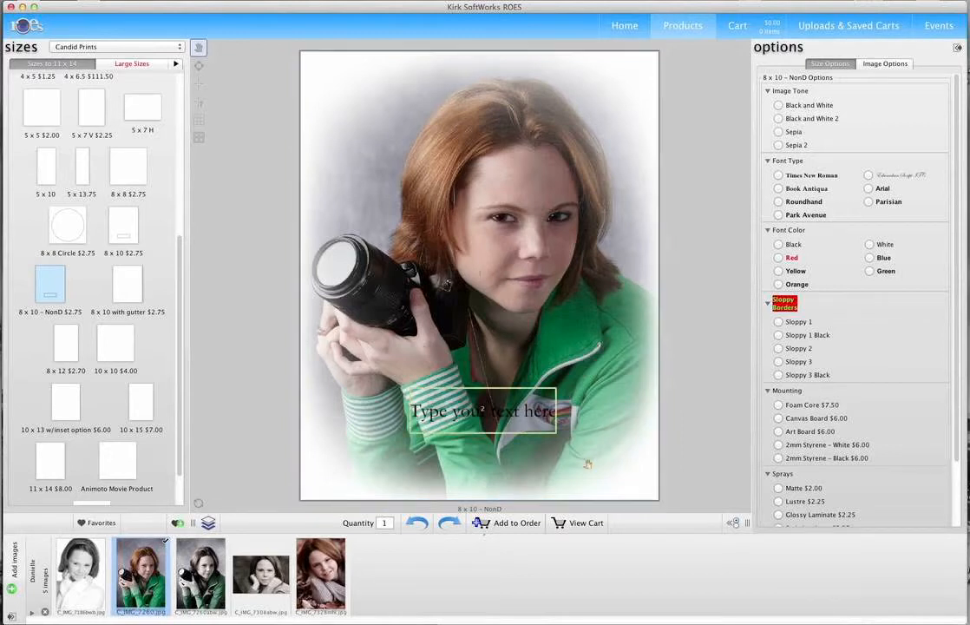
{"action": "left_click", "coordinate": [554, 531]}
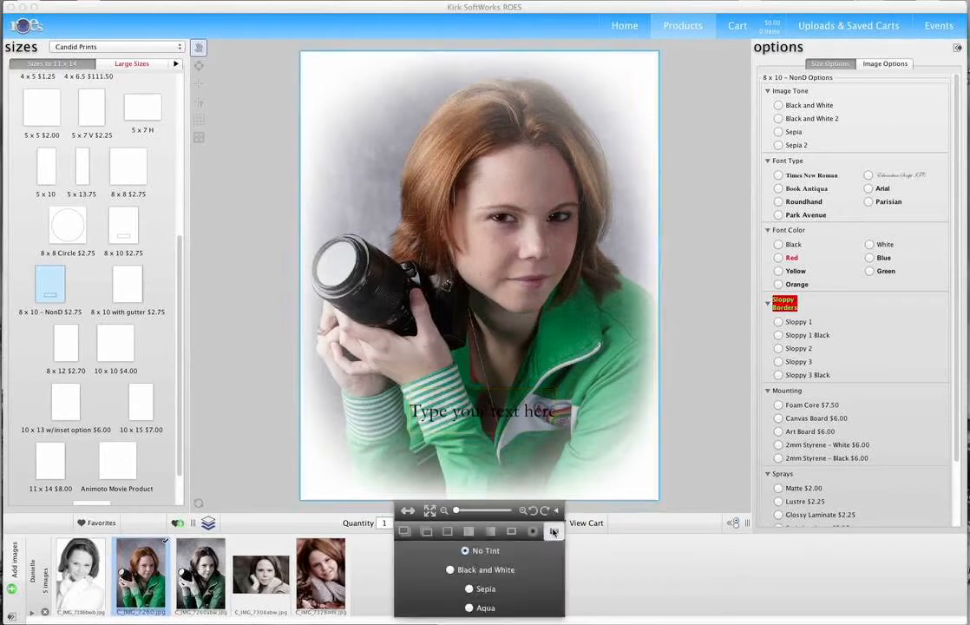
{"action": "left_click", "coordinate": [499, 570]}
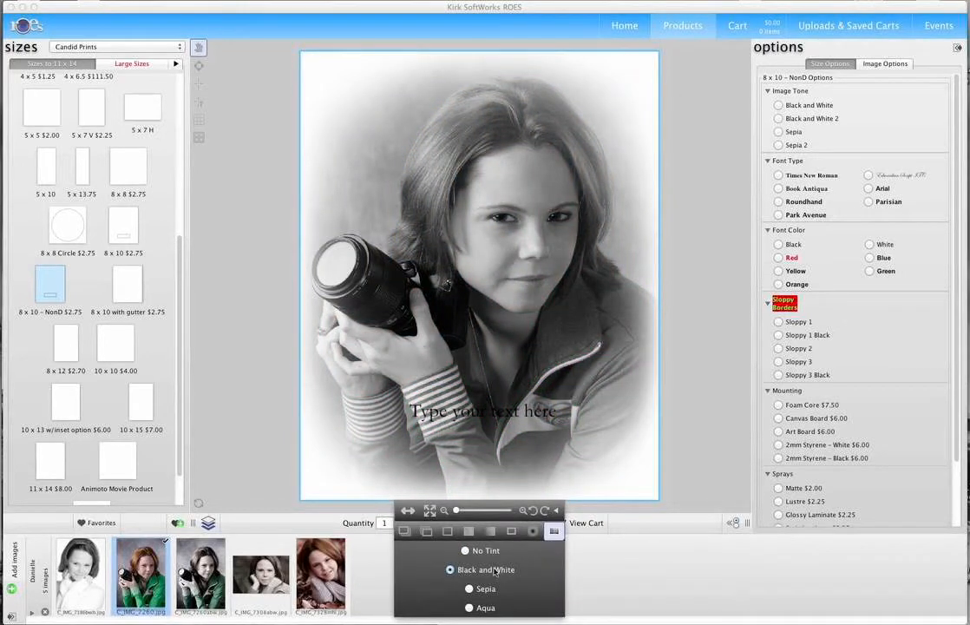
{"action": "left_click", "coordinate": [484, 591]}
{"action": "mouse_move", "coordinate": [482, 41]}
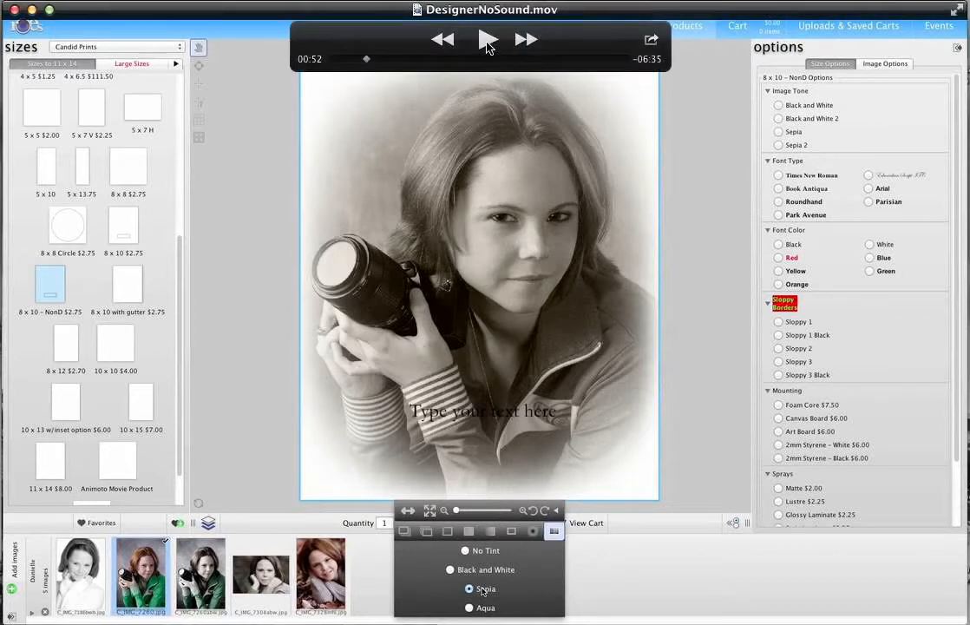
{"action": "left_click", "coordinate": [487, 40]}
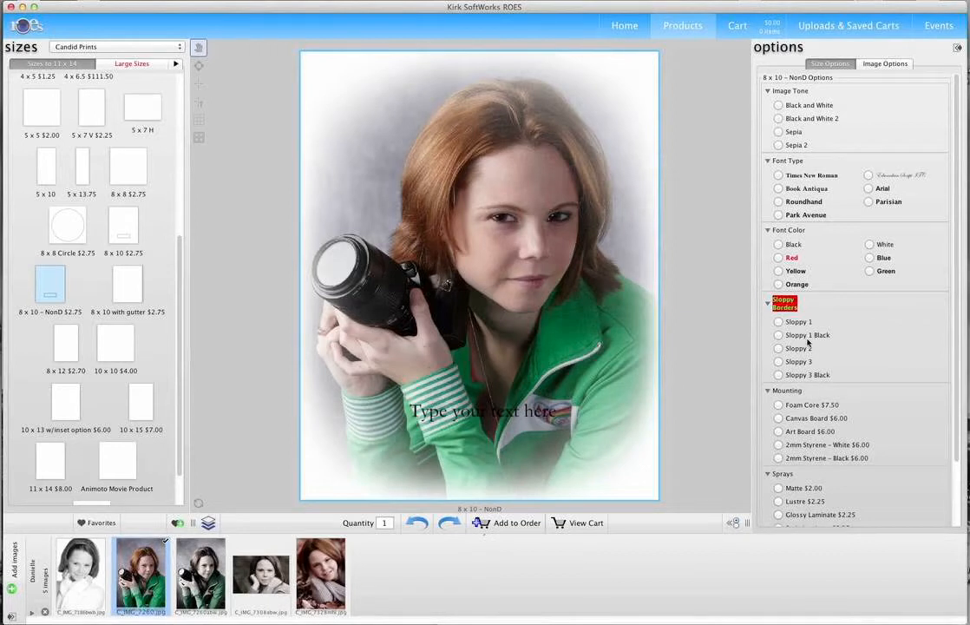
Step: Replace the placeholder text on the 8 x 10 - NonD print with "Demo"
{"action": "left_click", "coordinate": [674, 355]}
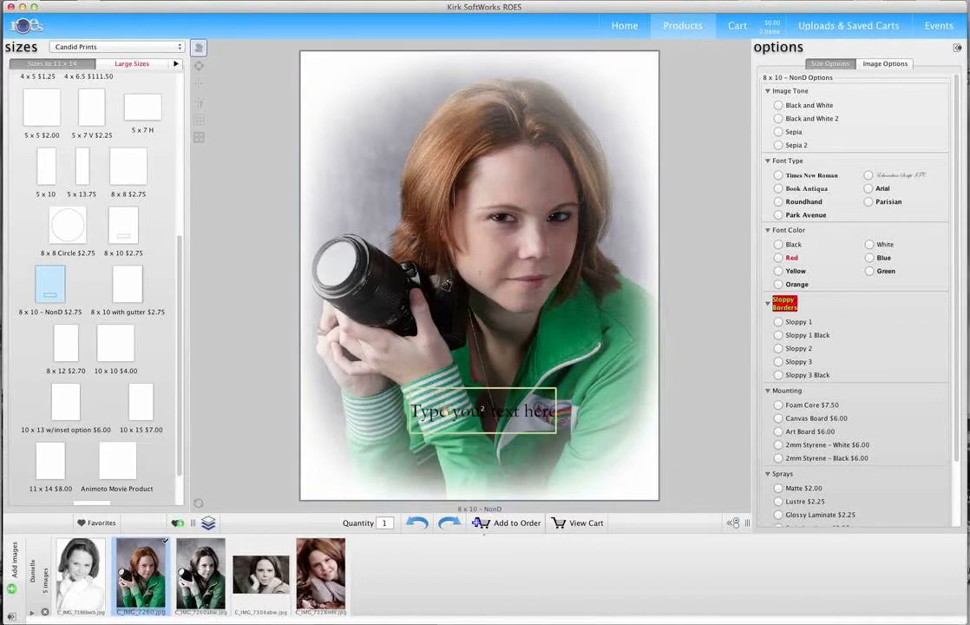
{"action": "left_click", "coordinate": [483, 409]}
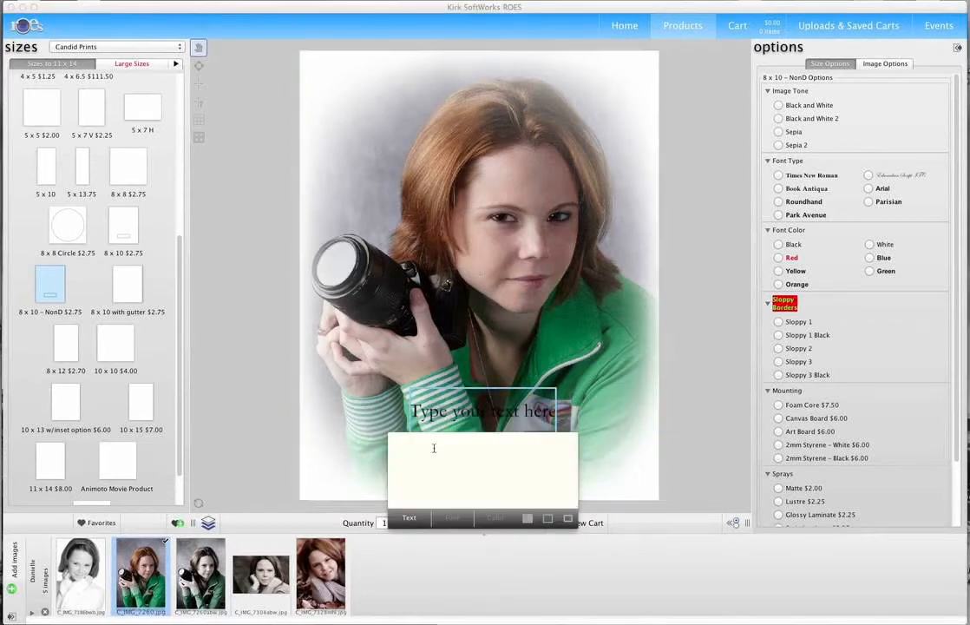
{"action": "type", "text": "Demo"}
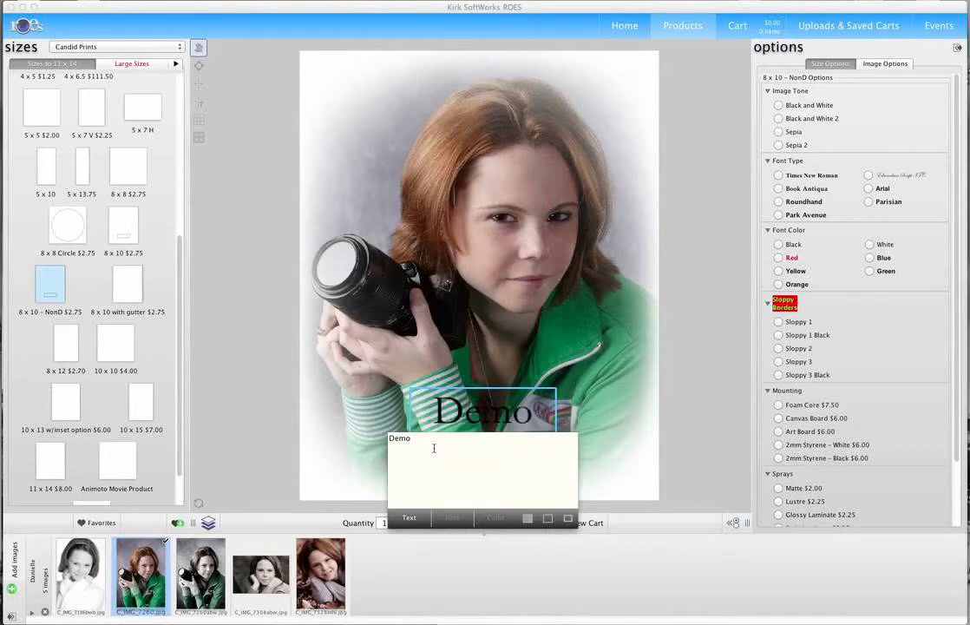
{"action": "left_click", "coordinate": [737, 300]}
Step: Set the Demo text's font type to Book Antiqua and its font color to Yellow
{"action": "left_click", "coordinate": [810, 178]}
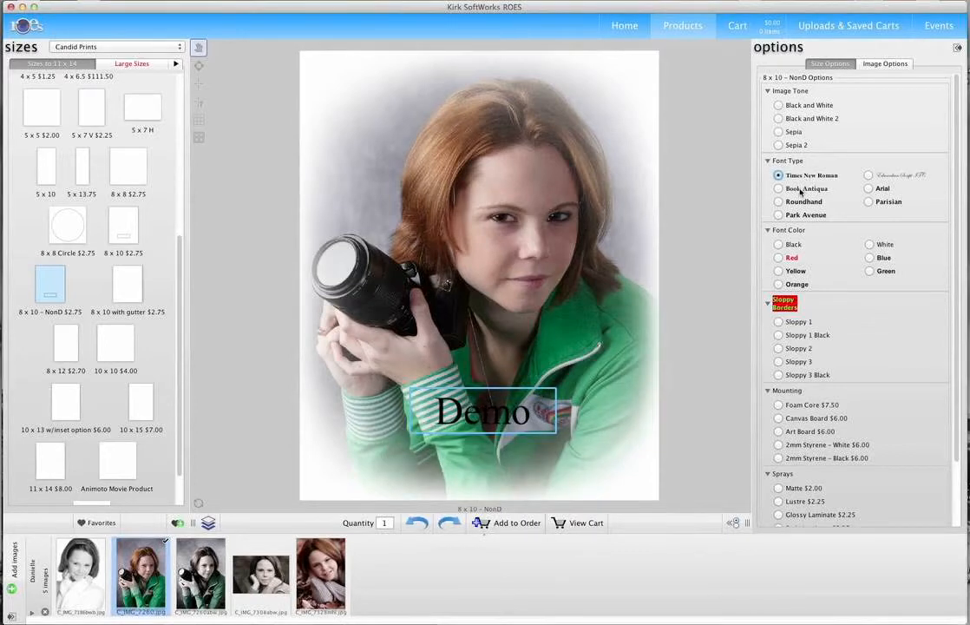
{"action": "left_click", "coordinate": [799, 200]}
{"action": "left_click", "coordinate": [804, 189]}
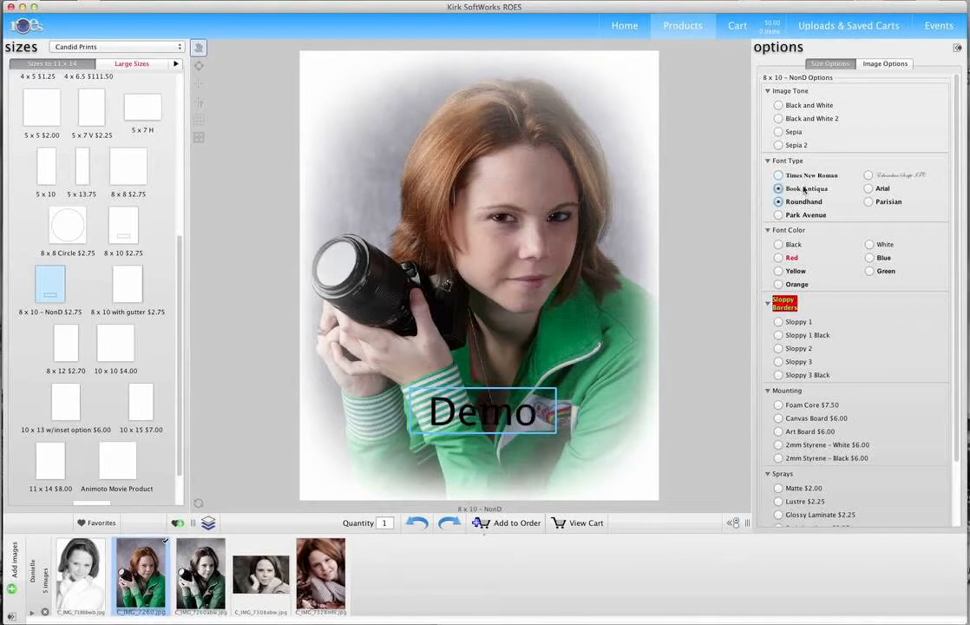
{"action": "left_click", "coordinate": [786, 258]}
{"action": "left_click", "coordinate": [788, 272]}
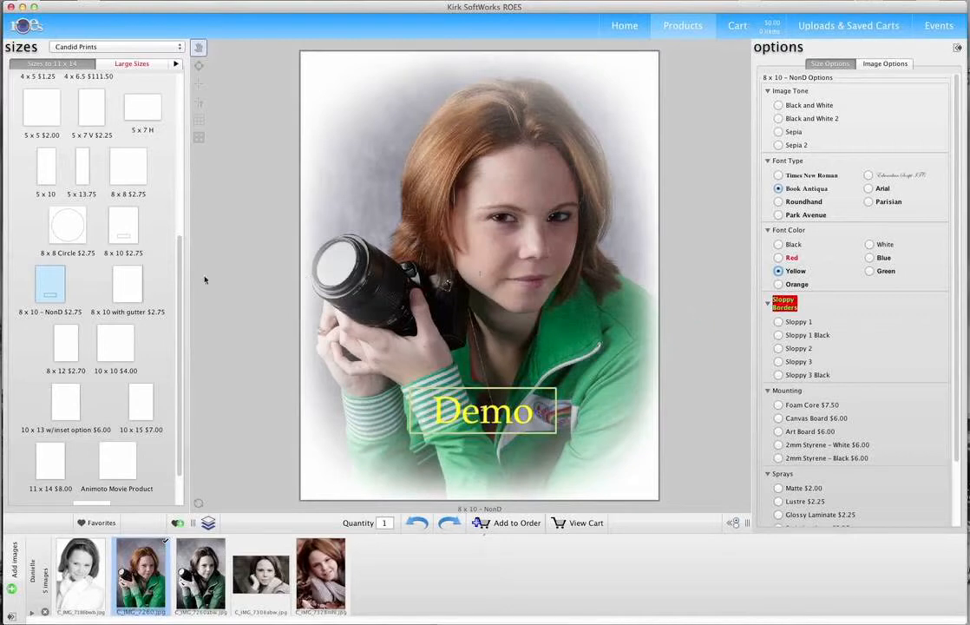
Step: Switch to the regular 8 x 10 print and enter "Demo" in its text box
{"action": "left_click", "coordinate": [133, 228]}
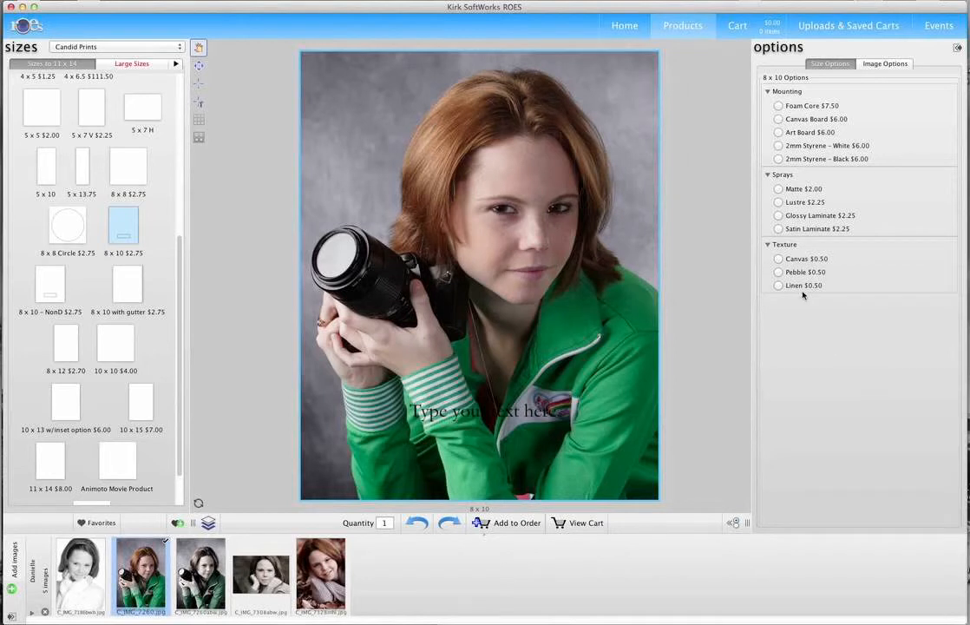
{"action": "left_click", "coordinate": [484, 420]}
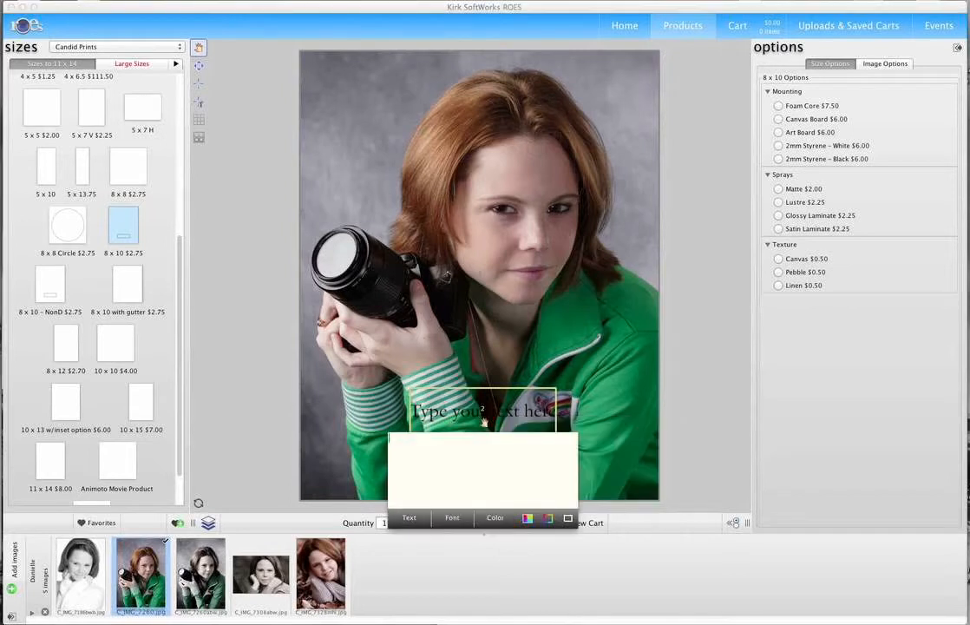
{"action": "type", "text": "Demo"}
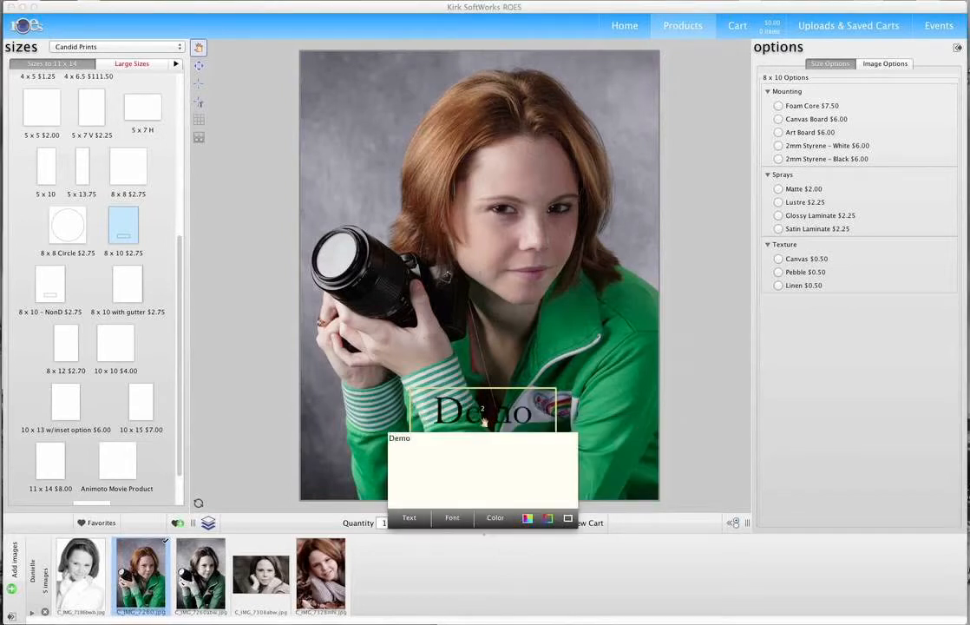
Step: Set the Demo text's font to FranklinGothic-Book in the Italic style
{"action": "left_click", "coordinate": [452, 518]}
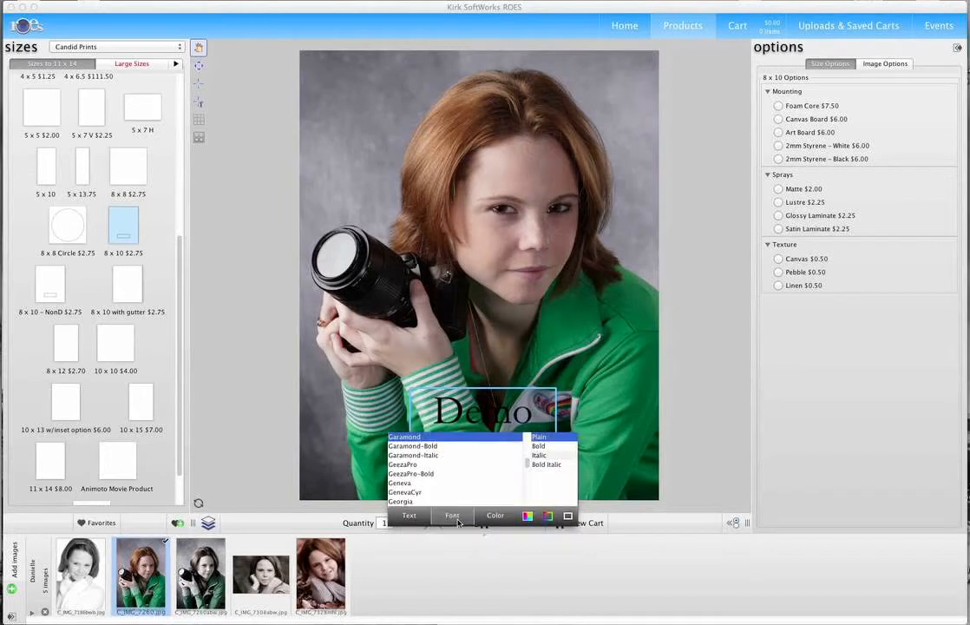
{"action": "scroll", "coordinate": [445, 490], "scroll_direction": "up", "scroll_amount": 1}
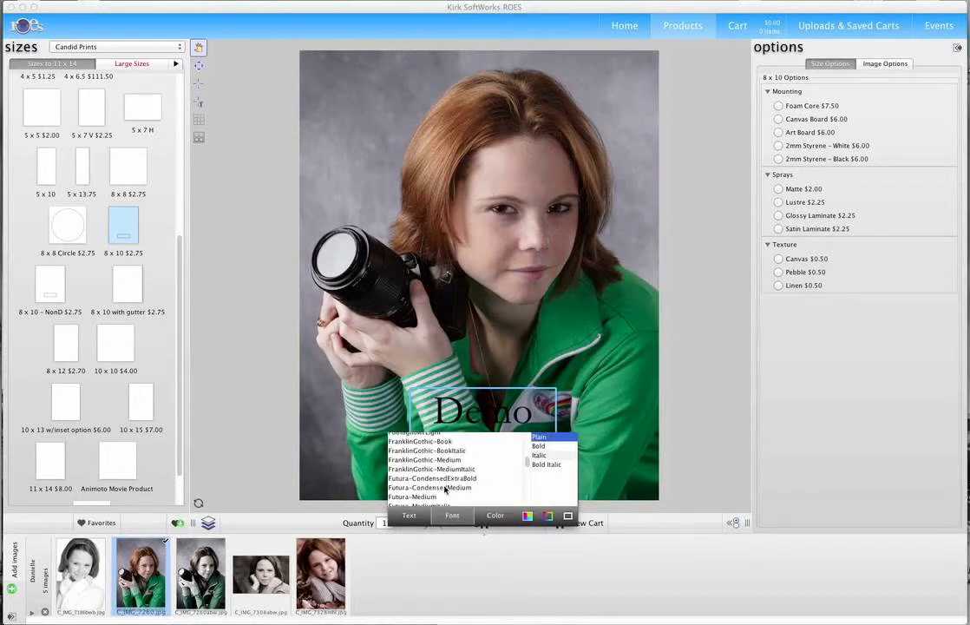
{"action": "scroll", "coordinate": [445, 491], "scroll_direction": "down", "scroll_amount": 10}
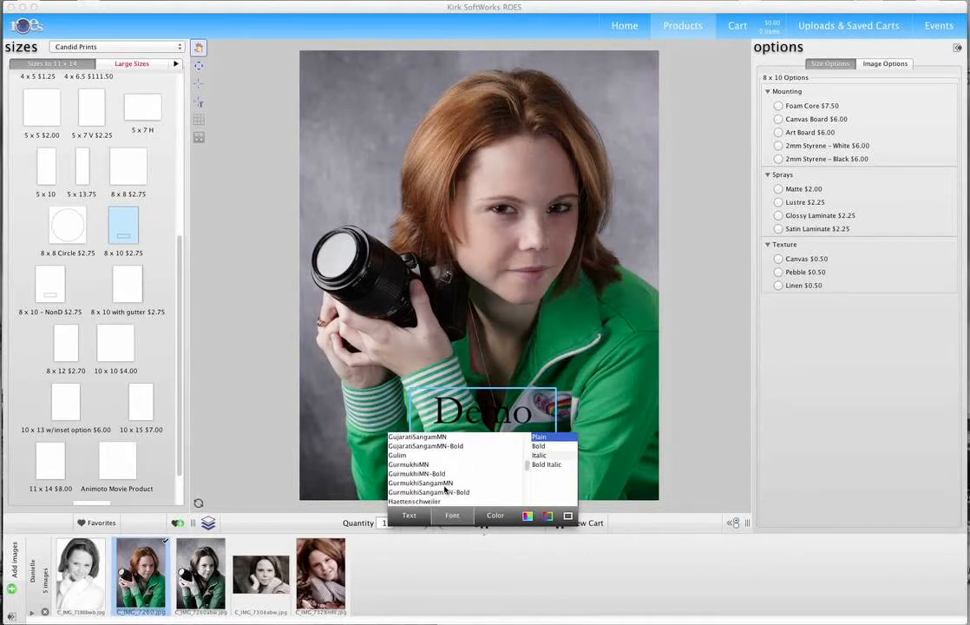
{"action": "scroll", "coordinate": [445, 490], "scroll_direction": "up", "scroll_amount": 10}
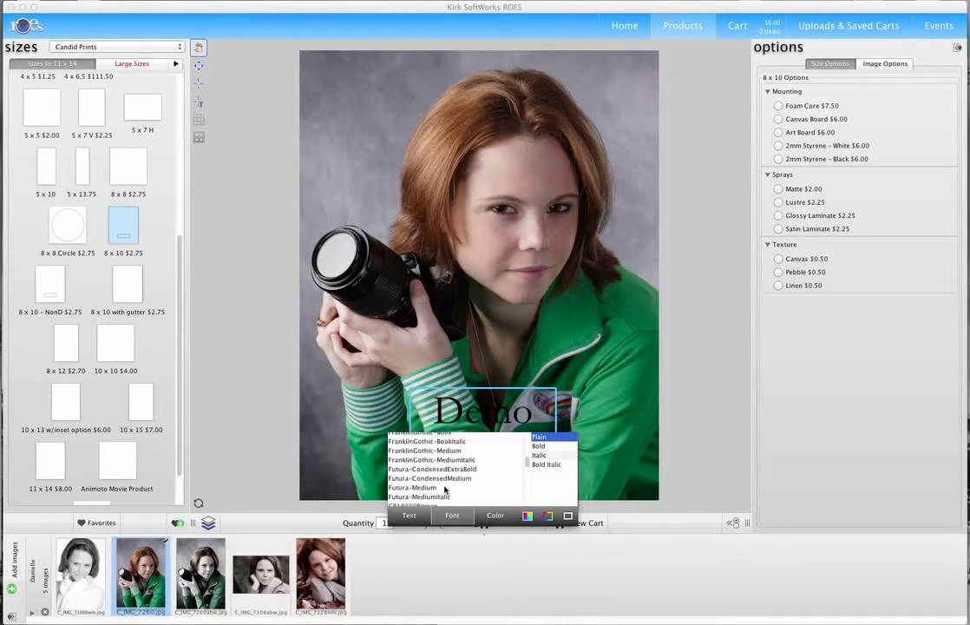
{"action": "scroll", "coordinate": [445, 491], "scroll_direction": "up", "scroll_amount": 1}
{"action": "left_click", "coordinate": [429, 447]}
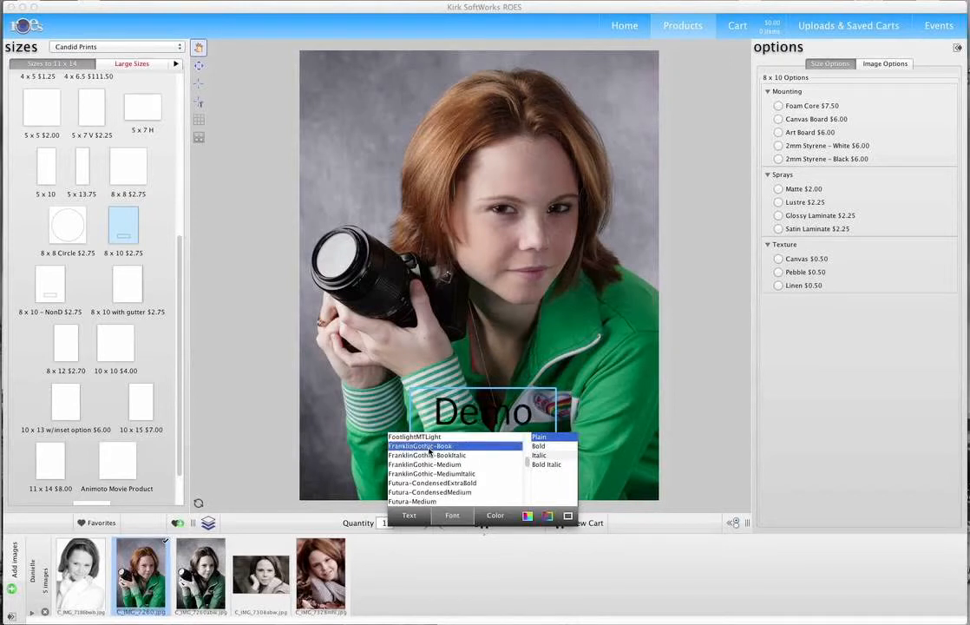
{"action": "left_click", "coordinate": [558, 455]}
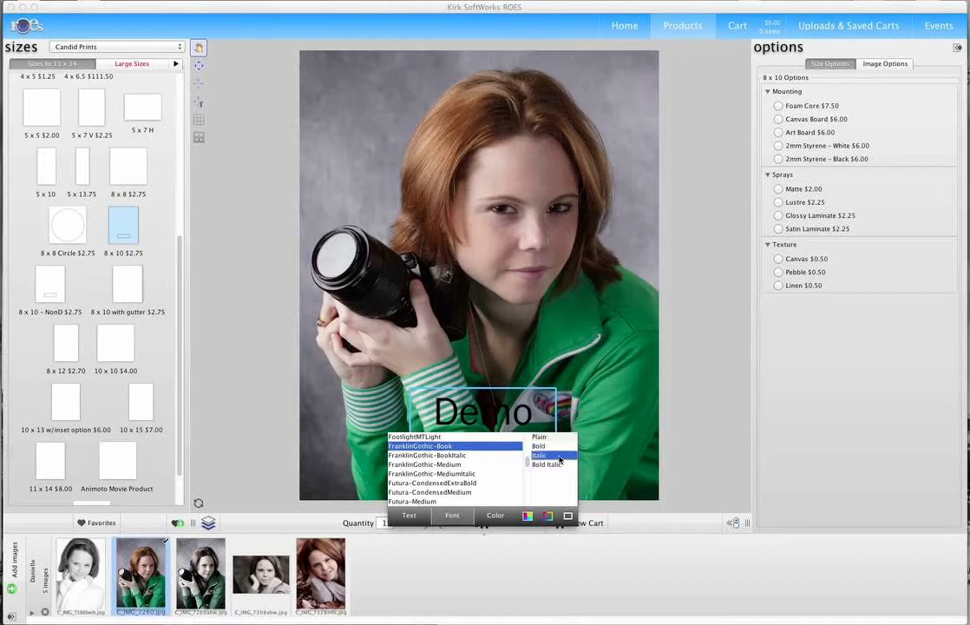
Step: Color the Demo text bright green, with Green almost at 1.0 and a small amount of Blue
{"action": "left_click", "coordinate": [495, 515]}
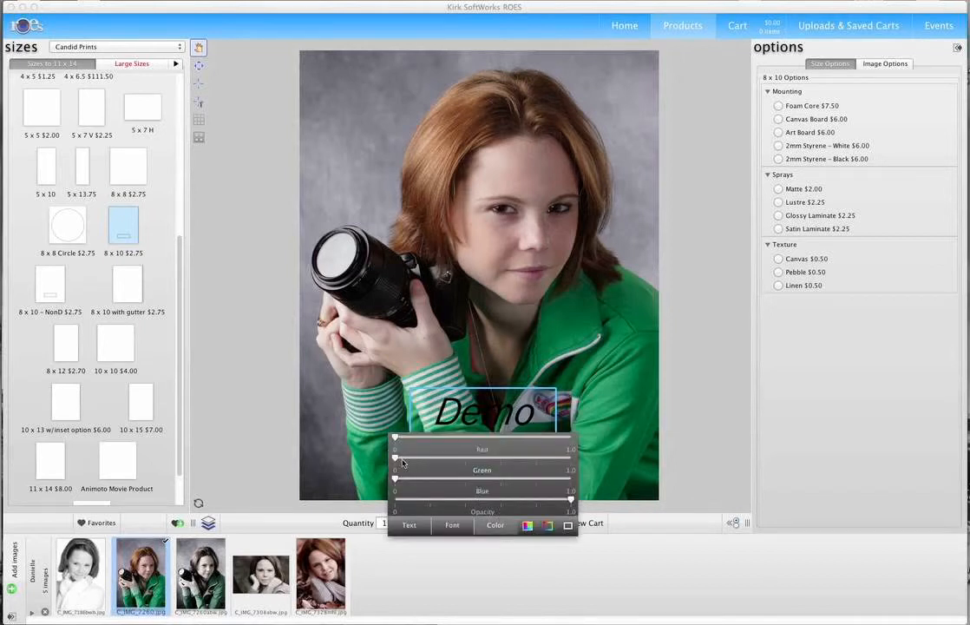
{"action": "left_click_drag", "start_coordinate": [398, 462], "coordinate": [567, 453]}
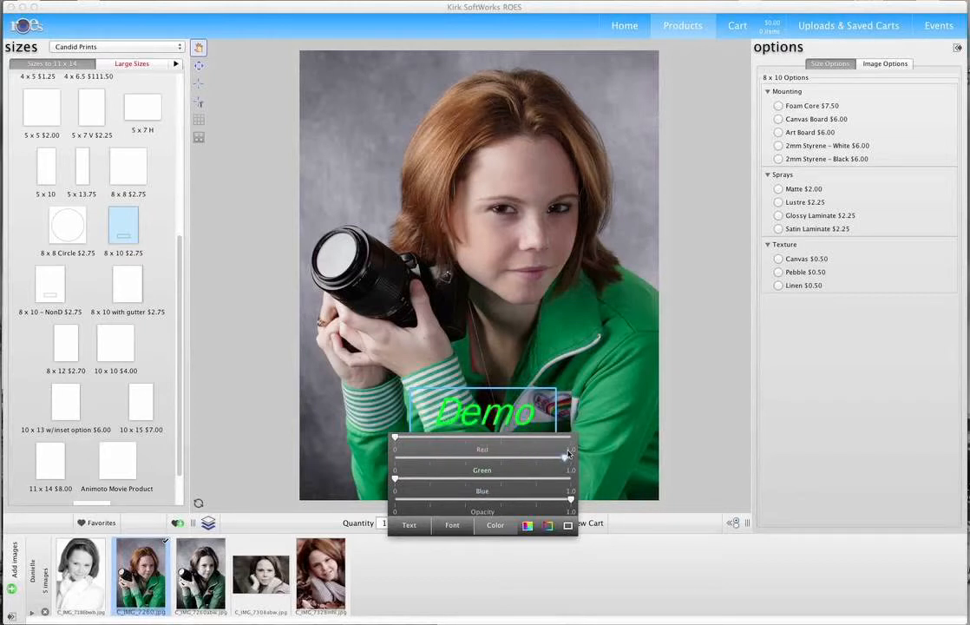
{"action": "left_click_drag", "start_coordinate": [396, 481], "coordinate": [418, 481]}
Step: Examine the Demo text's fill, stroke and shadow settings, and return to the photo's editing controls
{"action": "left_click", "coordinate": [529, 525]}
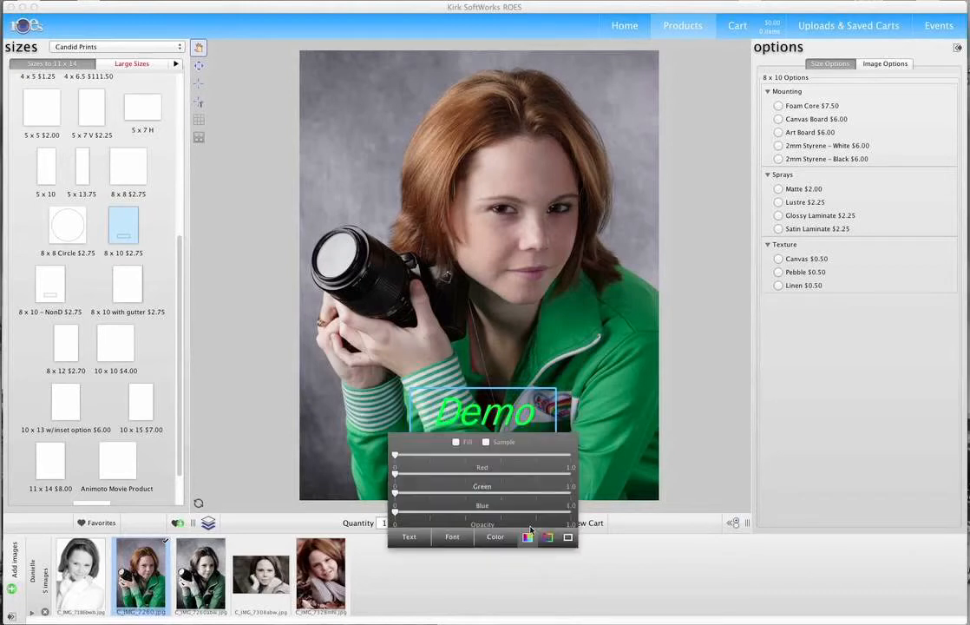
{"action": "left_click", "coordinate": [548, 538]}
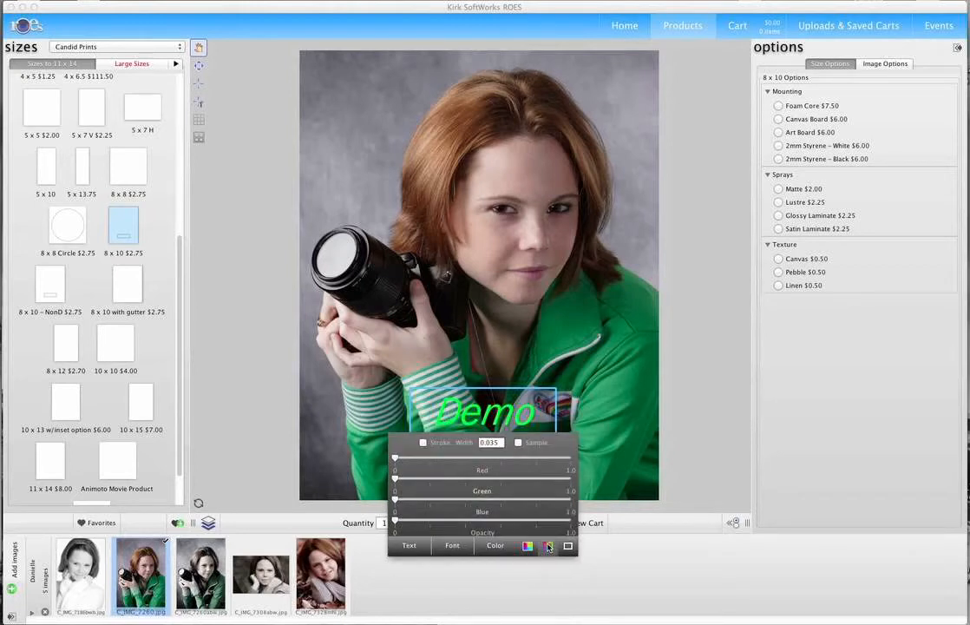
{"action": "left_click", "coordinate": [567, 545]}
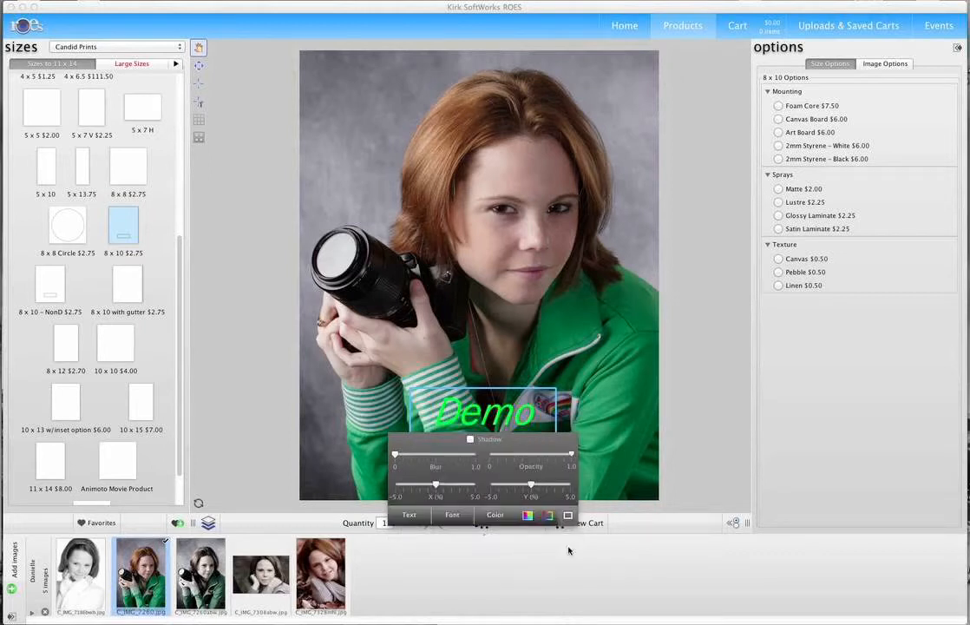
{"action": "left_click", "coordinate": [612, 477]}
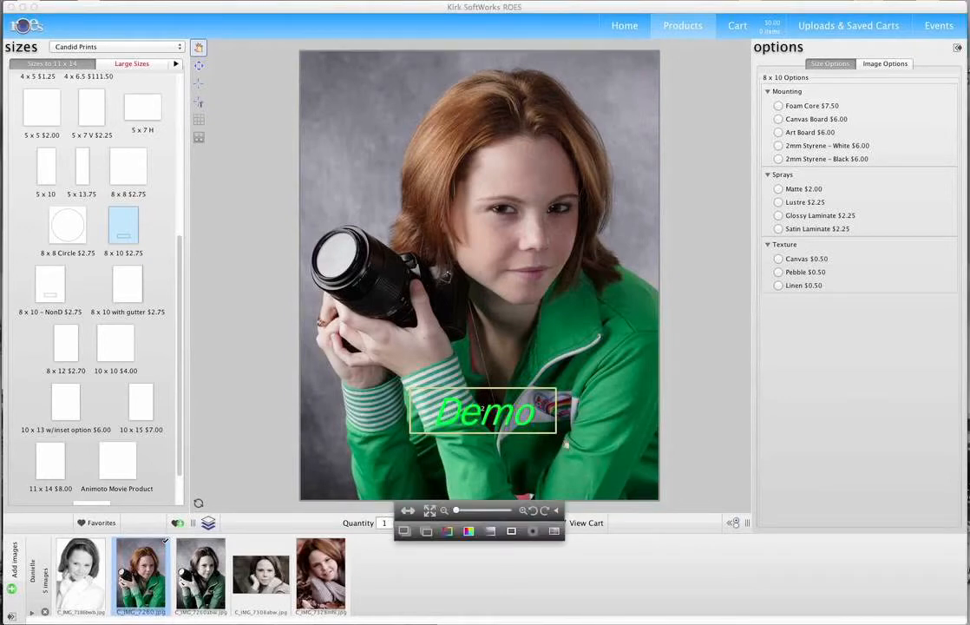
Step: Move the Demo text box toward the photo's lower-left area and tilt it counterclockwise so the text slopes upward
{"action": "left_click", "coordinate": [199, 65]}
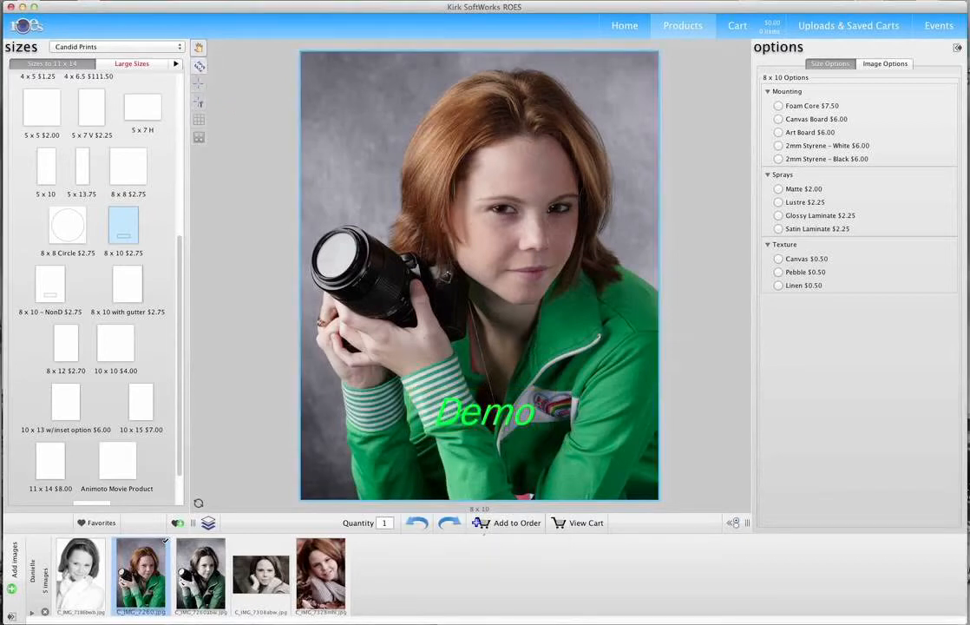
{"action": "left_click", "coordinate": [199, 67]}
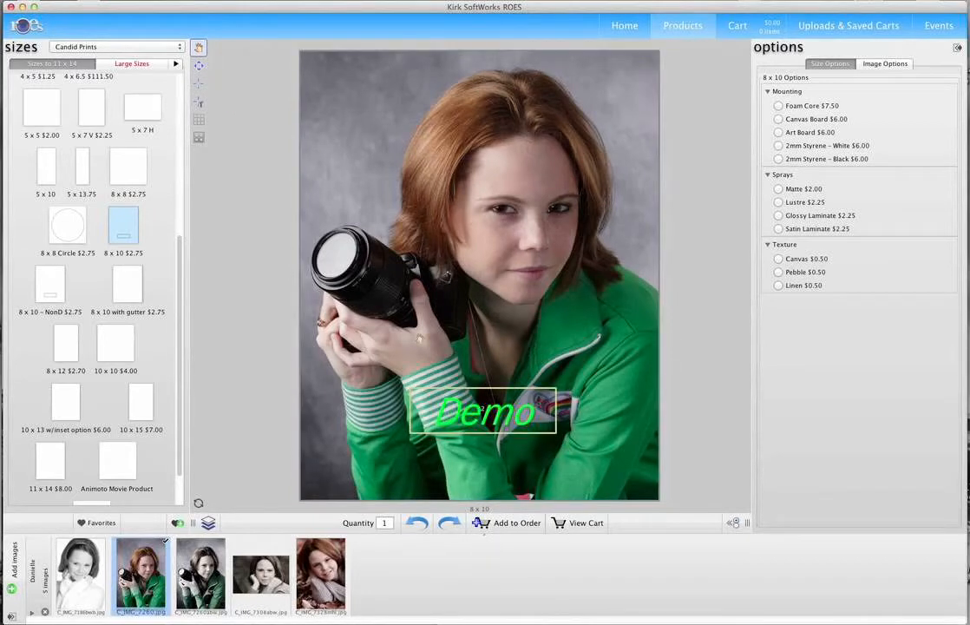
{"action": "left_click", "coordinate": [199, 65]}
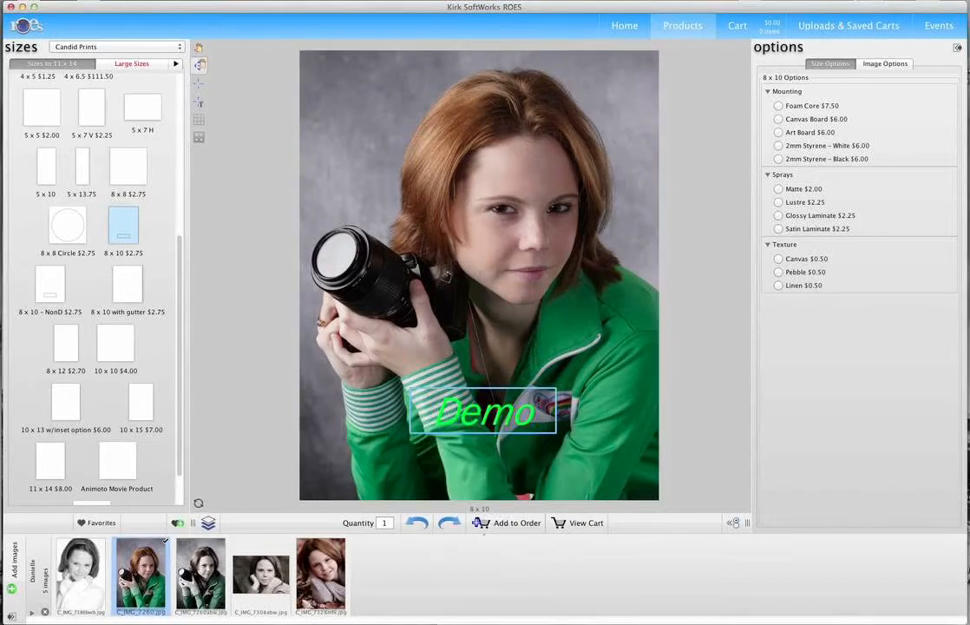
{"action": "left_click", "coordinate": [482, 404]}
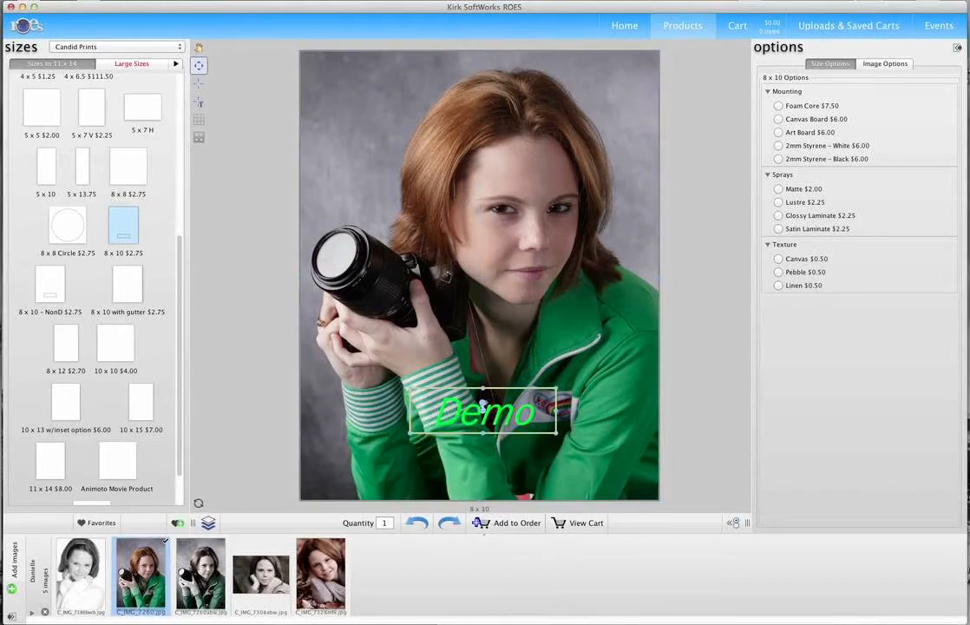
{"action": "left_click_drag", "start_coordinate": [483, 404], "coordinate": [396, 421]}
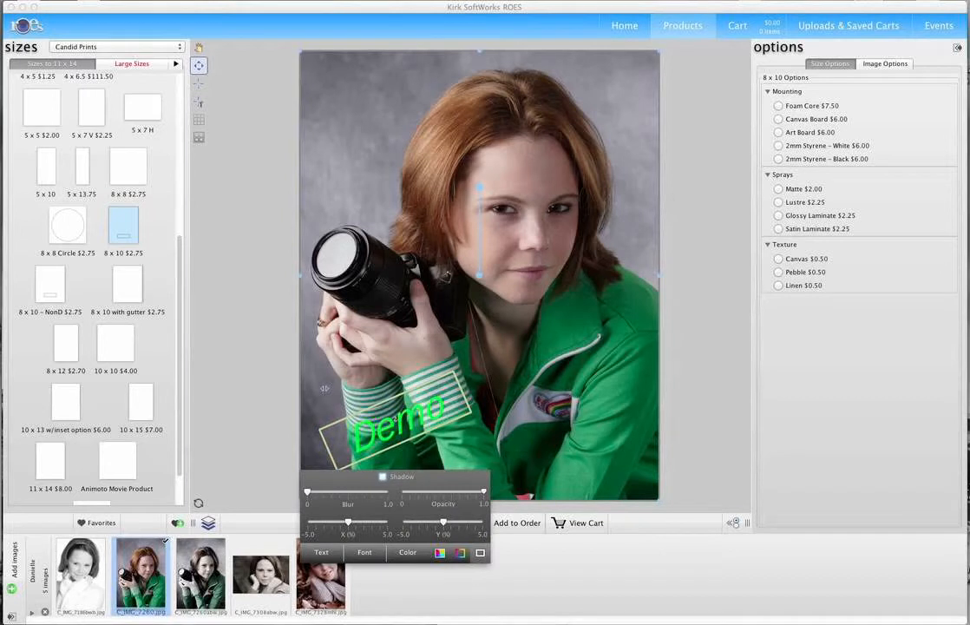
Step: Draw two image boxes along the print's left side, one in the upper-left corner and a taller one over the camera
{"action": "left_click", "coordinate": [199, 85]}
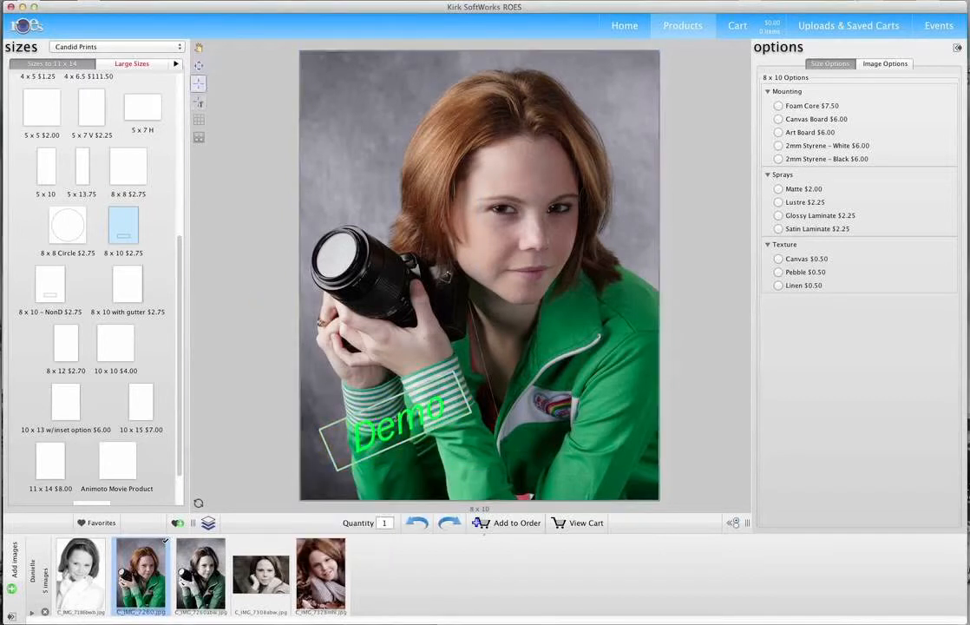
{"action": "left_click_drag", "start_coordinate": [315, 71], "coordinate": [476, 161]}
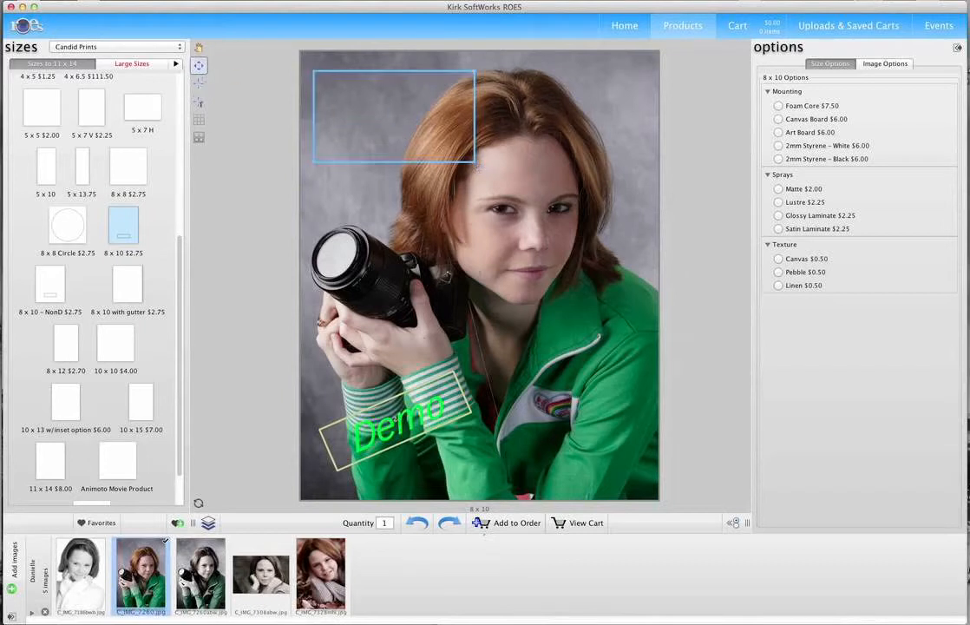
{"action": "left_click", "coordinate": [199, 84]}
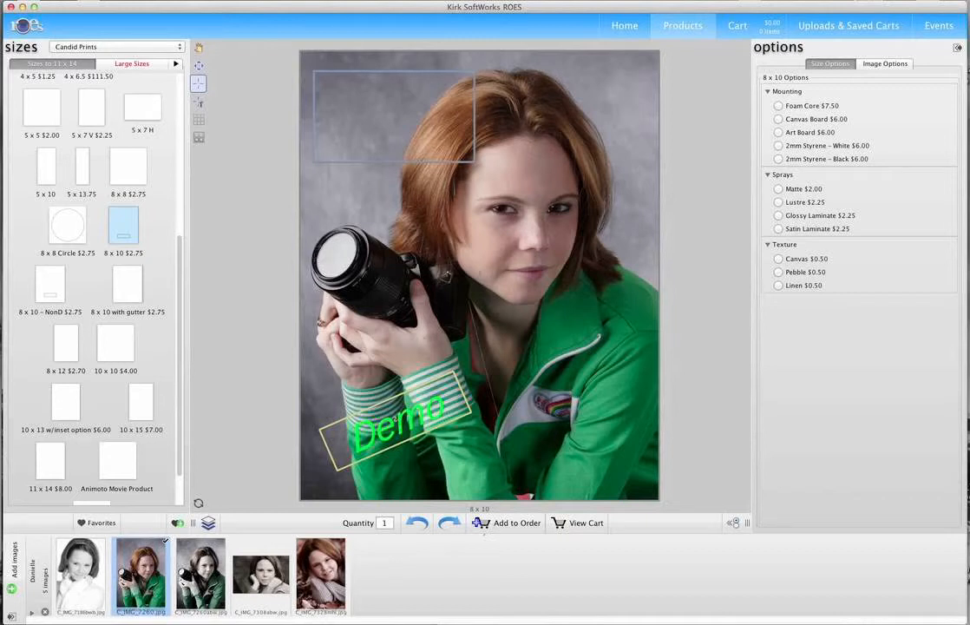
{"action": "left_click_drag", "start_coordinate": [311, 215], "coordinate": [476, 356]}
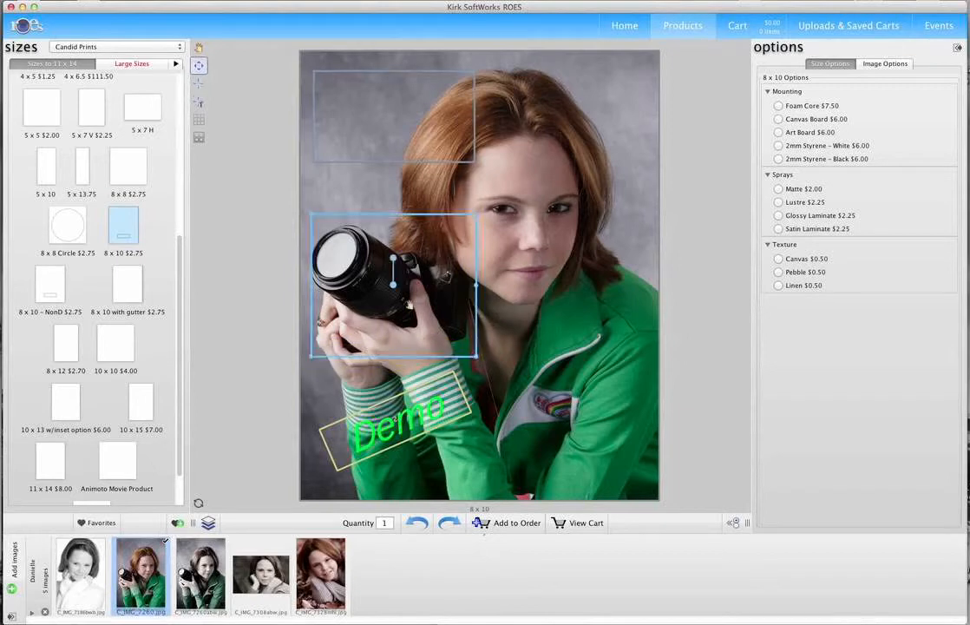
Step: Fill the box over the camera with the horizontal black-and-white portrait and the upper-left box with the last color portrait
{"action": "left_click", "coordinate": [412, 310]}
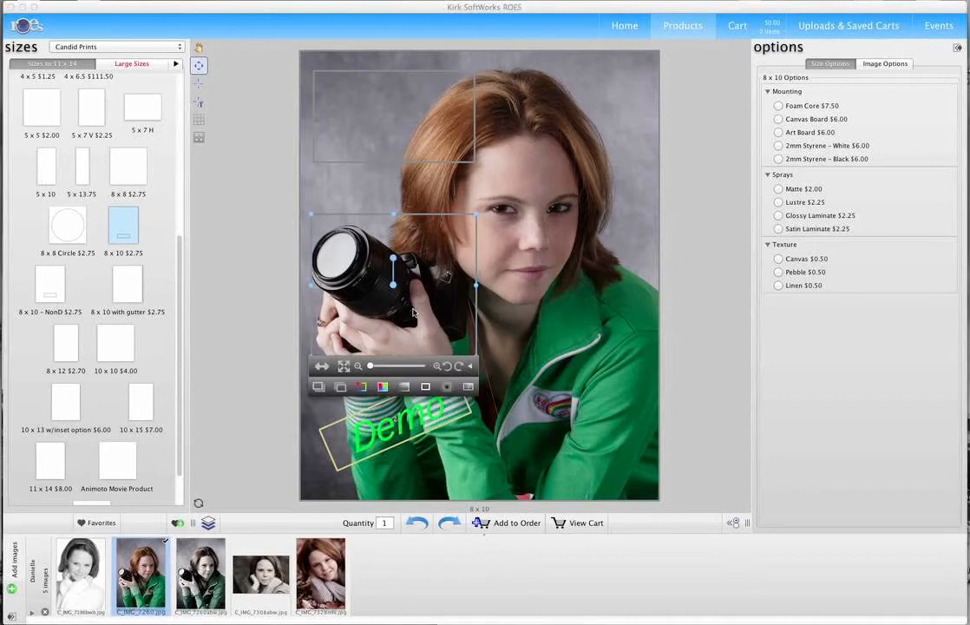
{"action": "left_click_drag", "start_coordinate": [254, 576], "coordinate": [388, 347]}
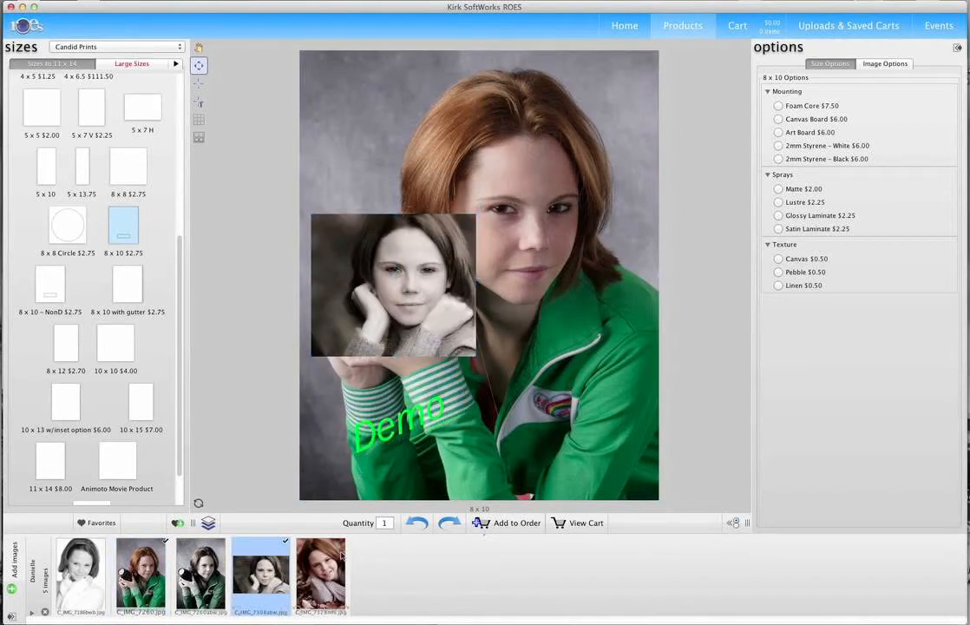
{"action": "left_click_drag", "start_coordinate": [326, 566], "coordinate": [392, 211]}
Step: Rotate the upper inset photo slightly clockwise and the black-and-white inset photo slightly counterclockwise
{"action": "mouse_move", "coordinate": [409, 145]}
{"action": "left_mouse_down"}
{"action": "mouse_move", "coordinate": [413, 116]}
{"action": "mouse_move", "coordinate": [411, 145]}
{"action": "left_mouse_up"}
{"action": "left_click_drag", "start_coordinate": [393, 108], "coordinate": [397, 98]}
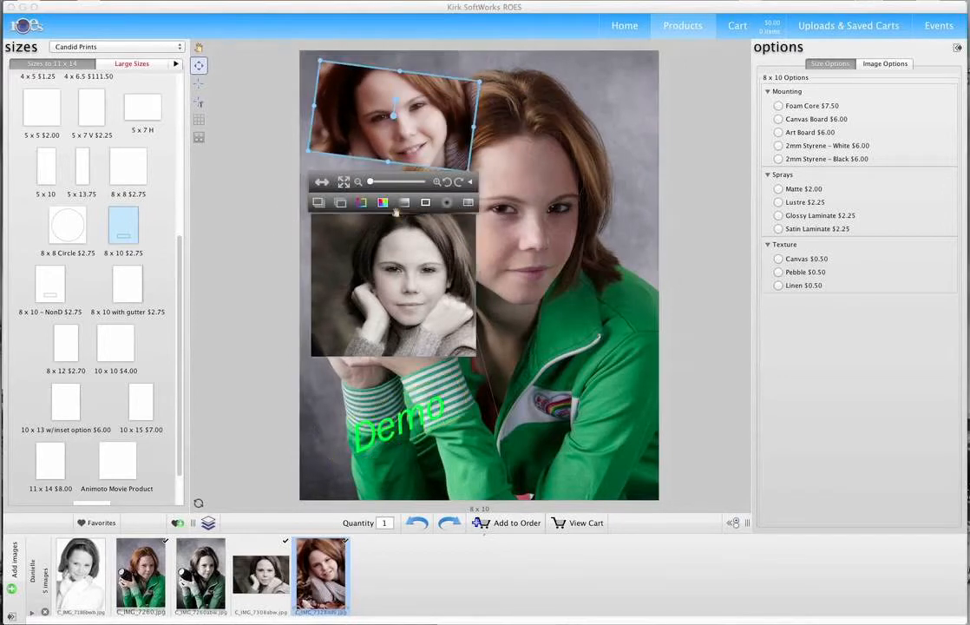
{"action": "left_click", "coordinate": [395, 268]}
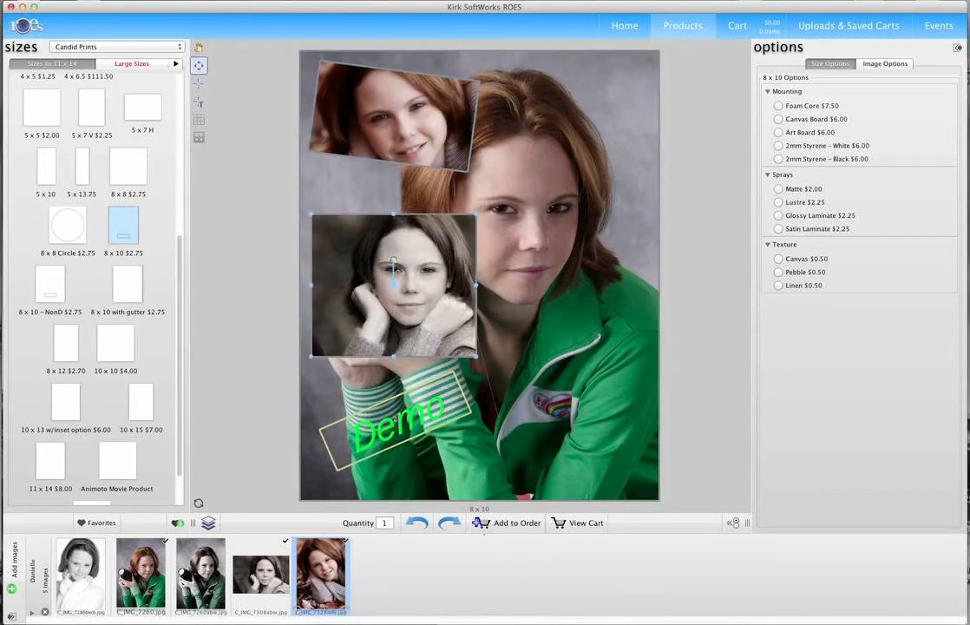
{"action": "left_click_drag", "start_coordinate": [394, 260], "coordinate": [392, 258]}
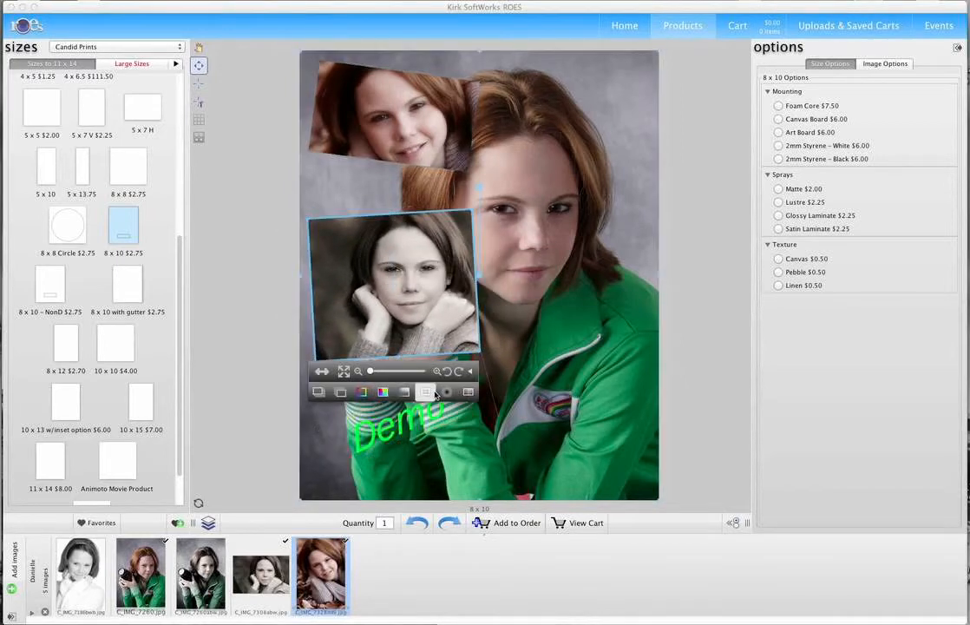
Step: Add a shadow to the black-and-white inset with blur about 0.3, opacity about 0.7, X about 1.7 and Y about -1.6
{"action": "left_click", "coordinate": [434, 393]}
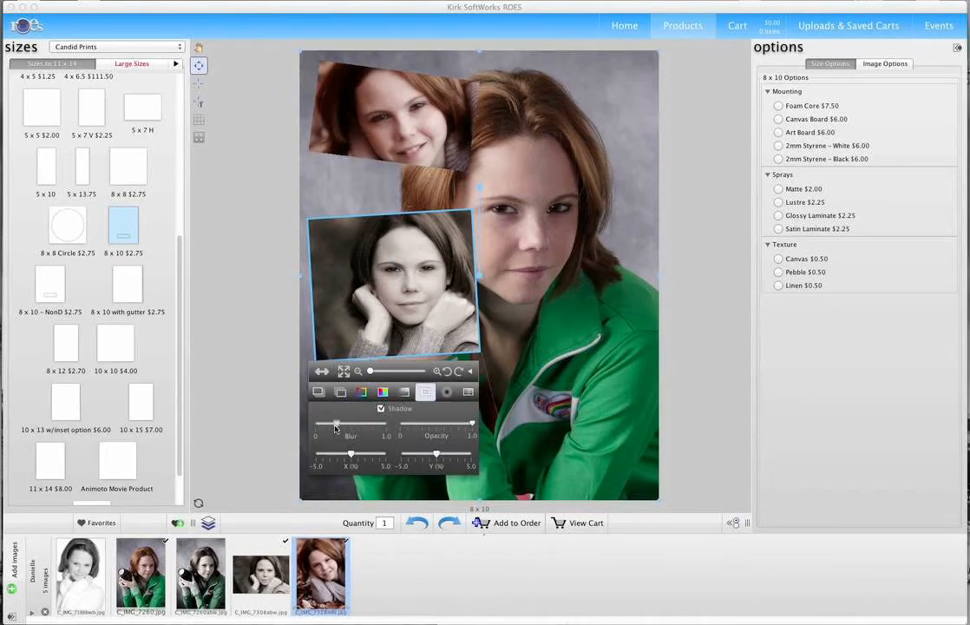
{"action": "left_click_drag", "start_coordinate": [351, 454], "coordinate": [363, 457]}
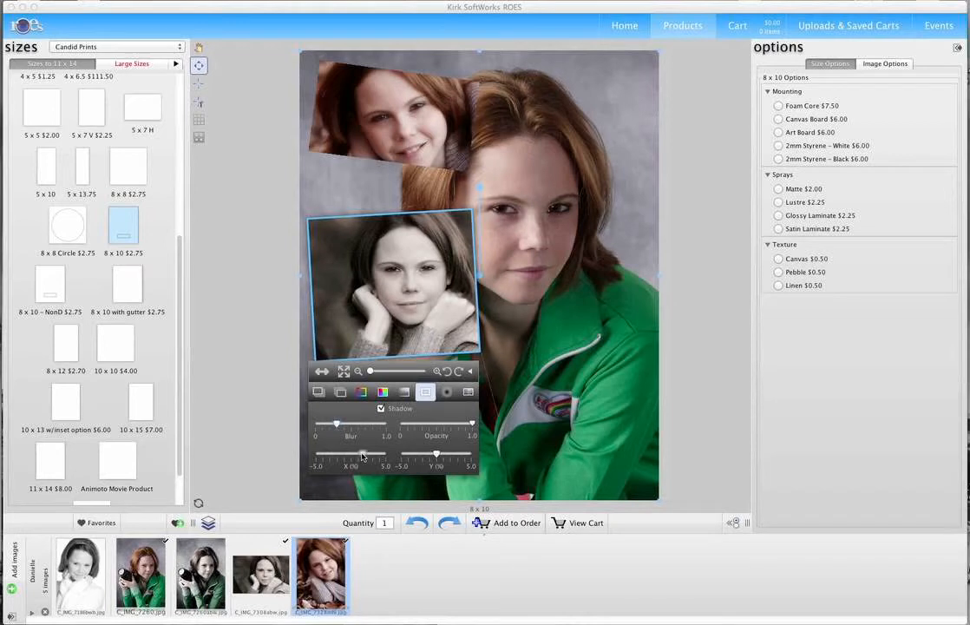
{"action": "left_click_drag", "start_coordinate": [437, 454], "coordinate": [425, 456]}
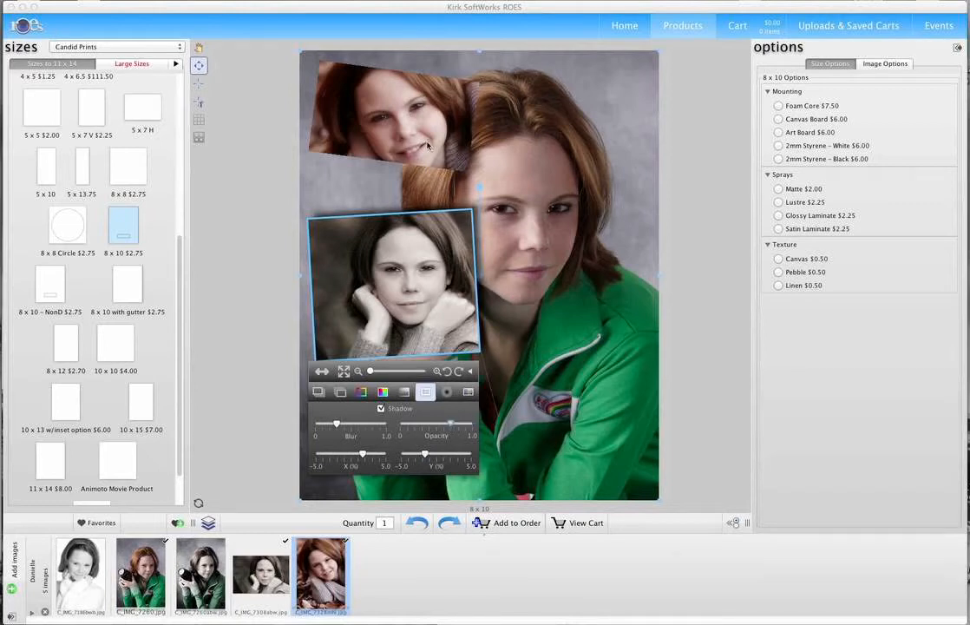
Step: Give the upper inset photo a blue stroke 0.035 wide, with Red 0, Green about 0.4 and Blue 1.0
{"action": "left_click", "coordinate": [372, 124]}
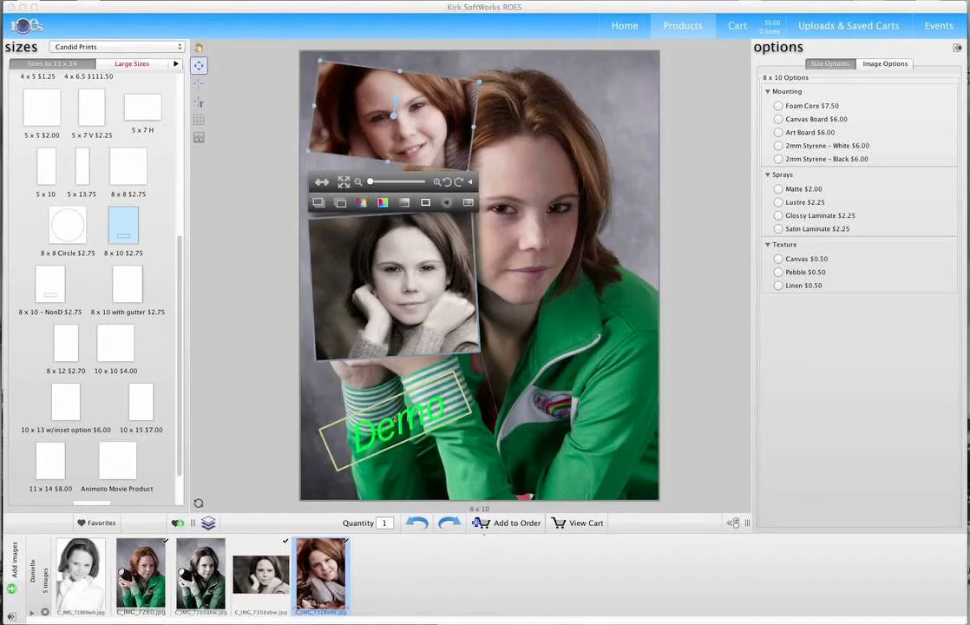
{"action": "left_click", "coordinate": [361, 202]}
{"action": "left_click", "coordinate": [334, 222]}
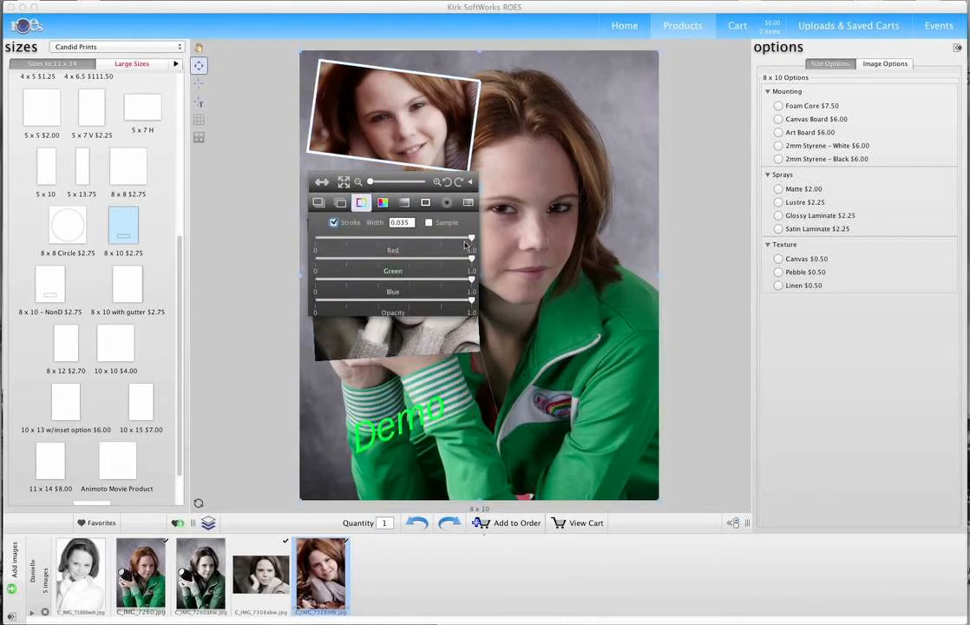
{"action": "left_click_drag", "start_coordinate": [471, 243], "coordinate": [303, 245]}
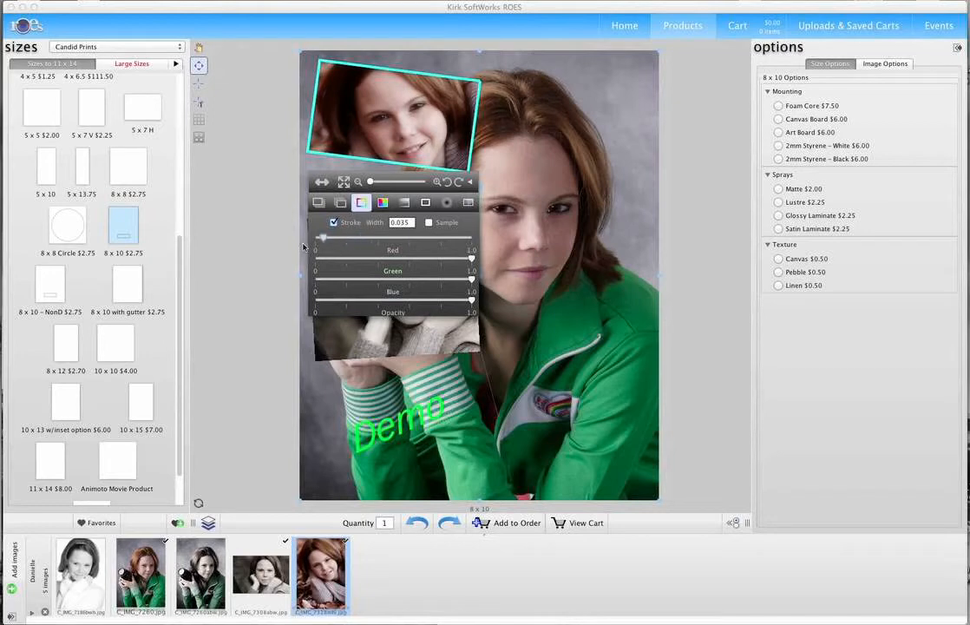
{"action": "left_click", "coordinate": [436, 157]}
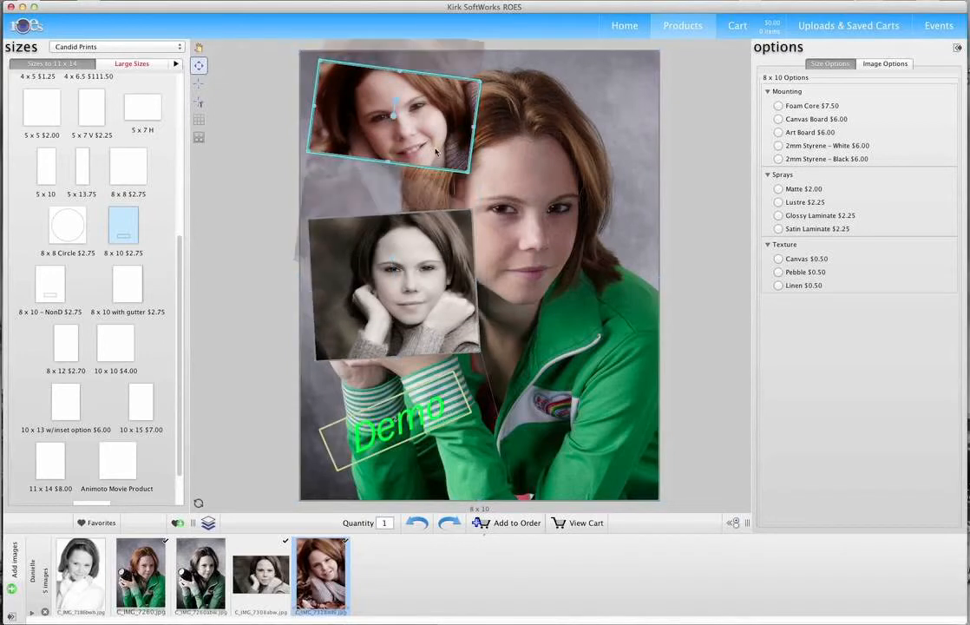
{"action": "left_click", "coordinate": [362, 204]}
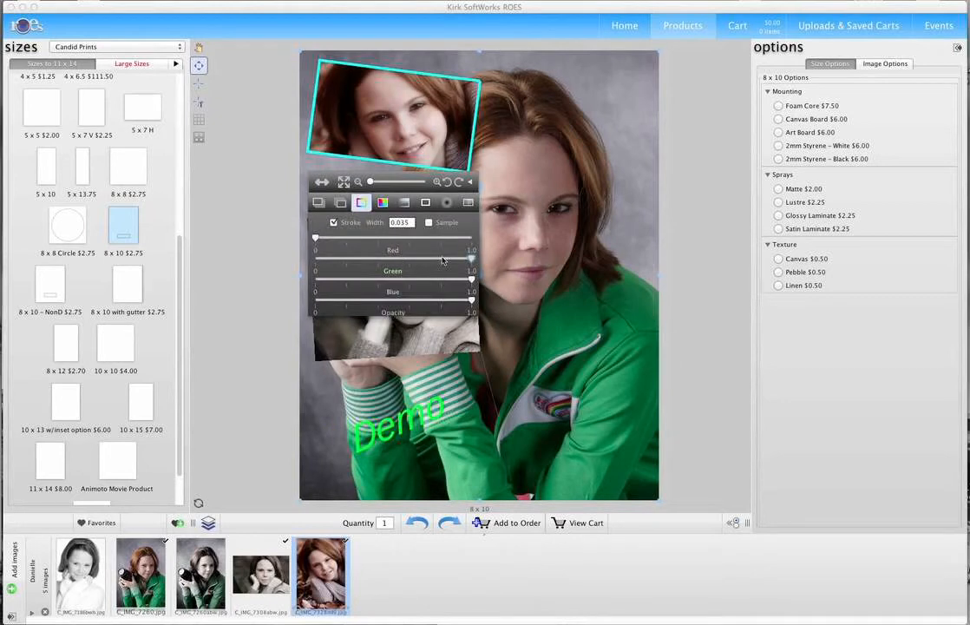
{"action": "left_click_drag", "start_coordinate": [442, 261], "coordinate": [377, 263]}
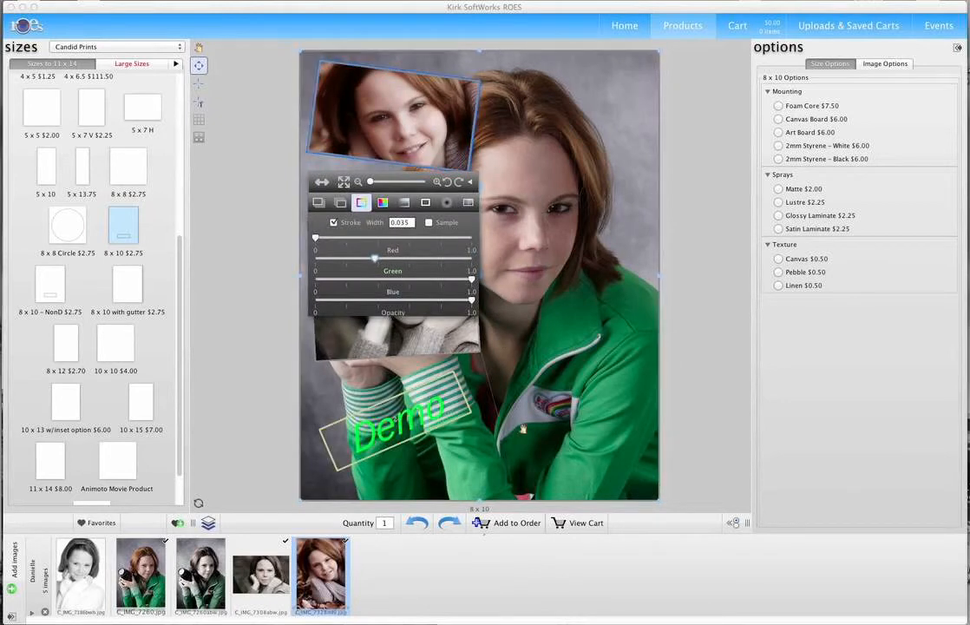
{"action": "left_click", "coordinate": [217, 108]}
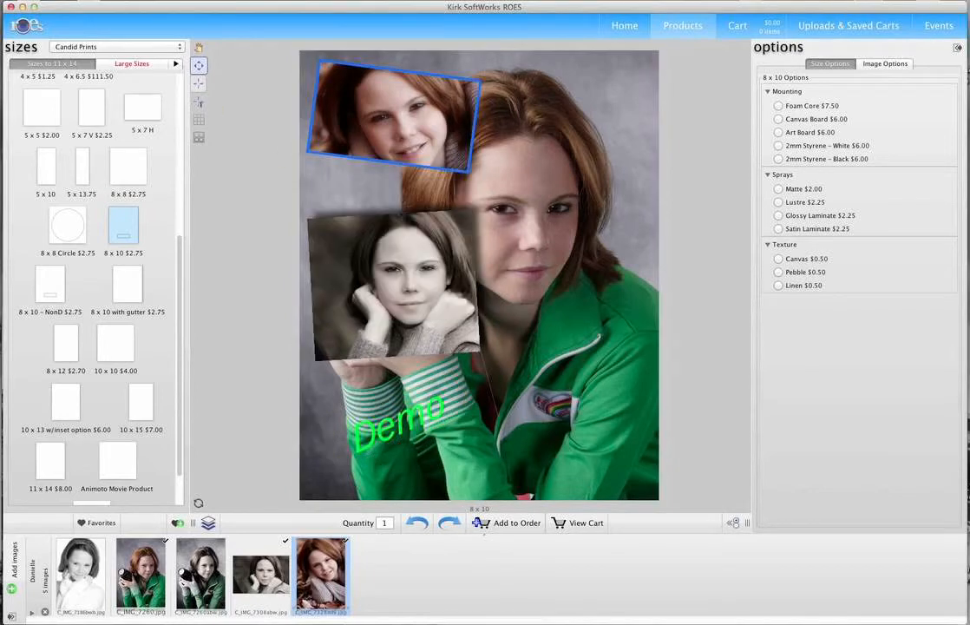
Step: Add a new text box in the print's lower-right area and replace its placeholder with "Demo2"
{"action": "left_click", "coordinate": [198, 102]}
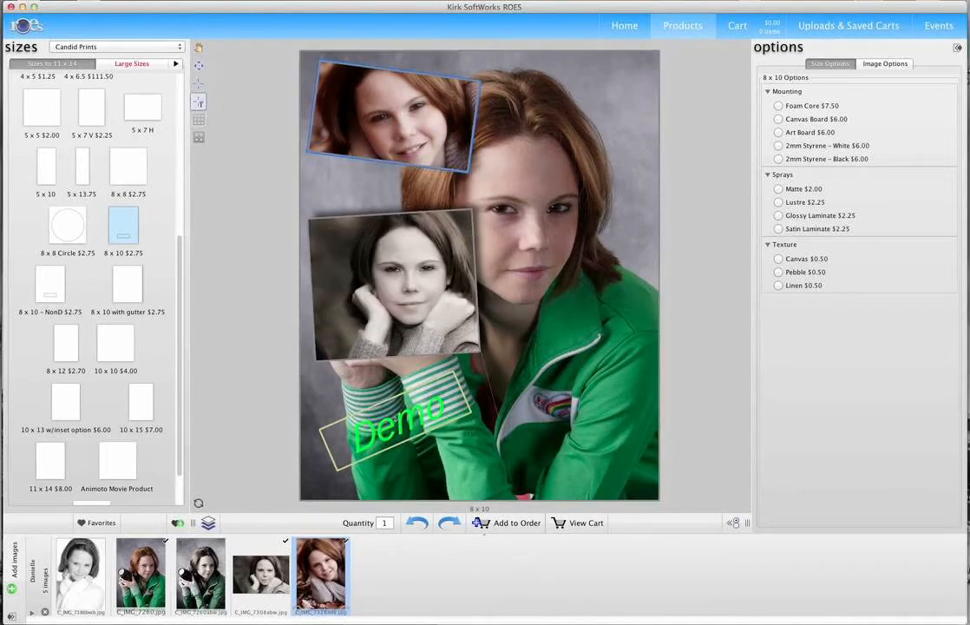
{"action": "left_click_drag", "start_coordinate": [472, 431], "coordinate": [634, 472]}
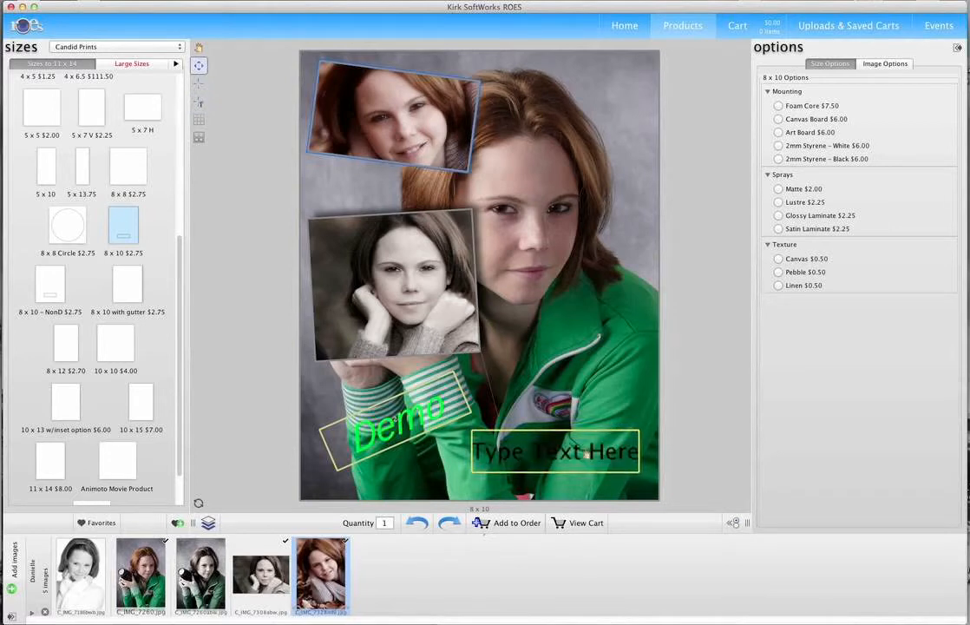
{"action": "left_click", "coordinate": [588, 453]}
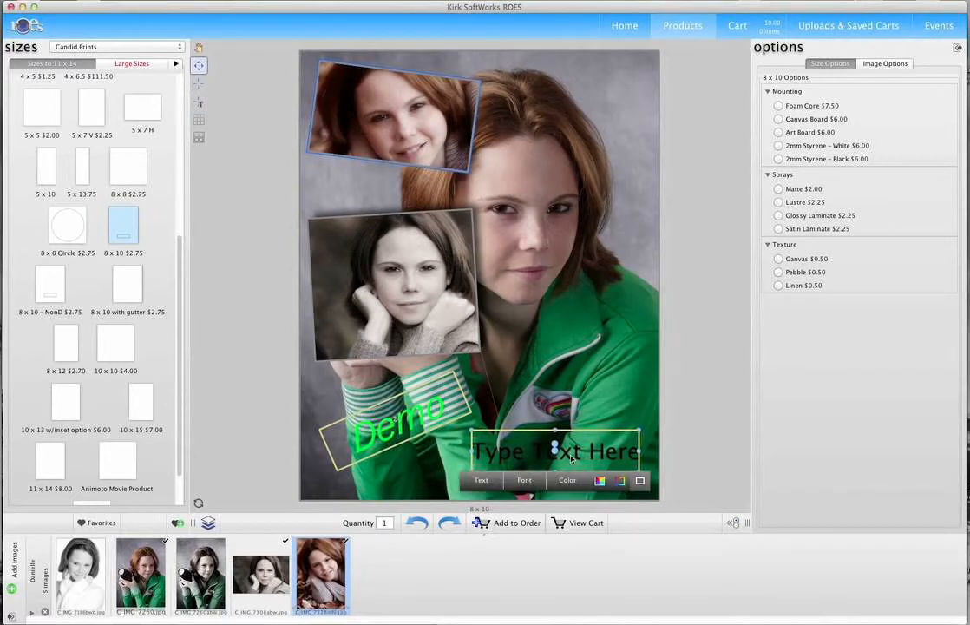
{"action": "left_click", "coordinate": [481, 480]}
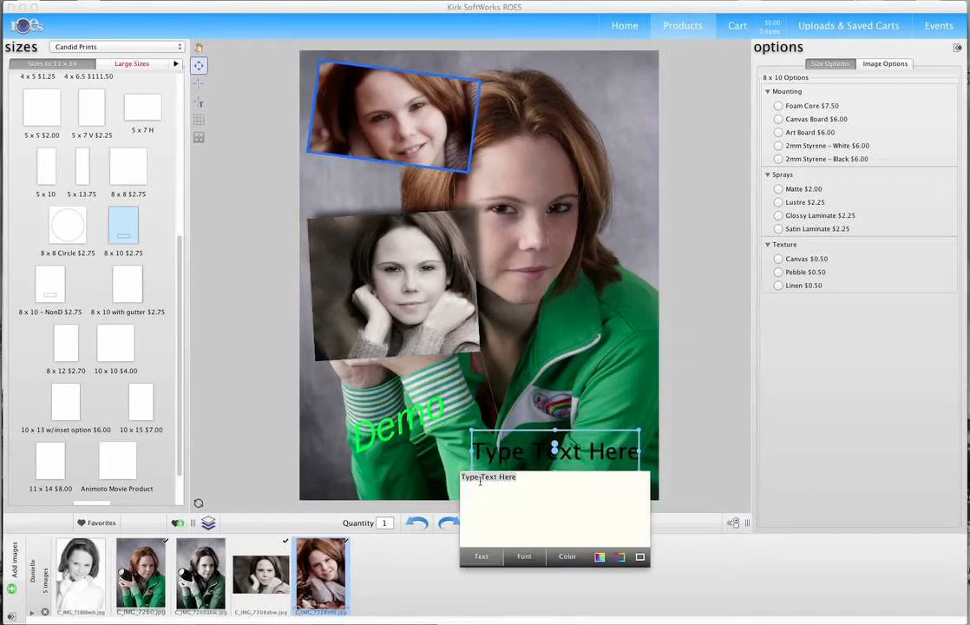
{"action": "left_click", "coordinate": [504, 479]}
{"action": "left_click", "coordinate": [428, 479]}
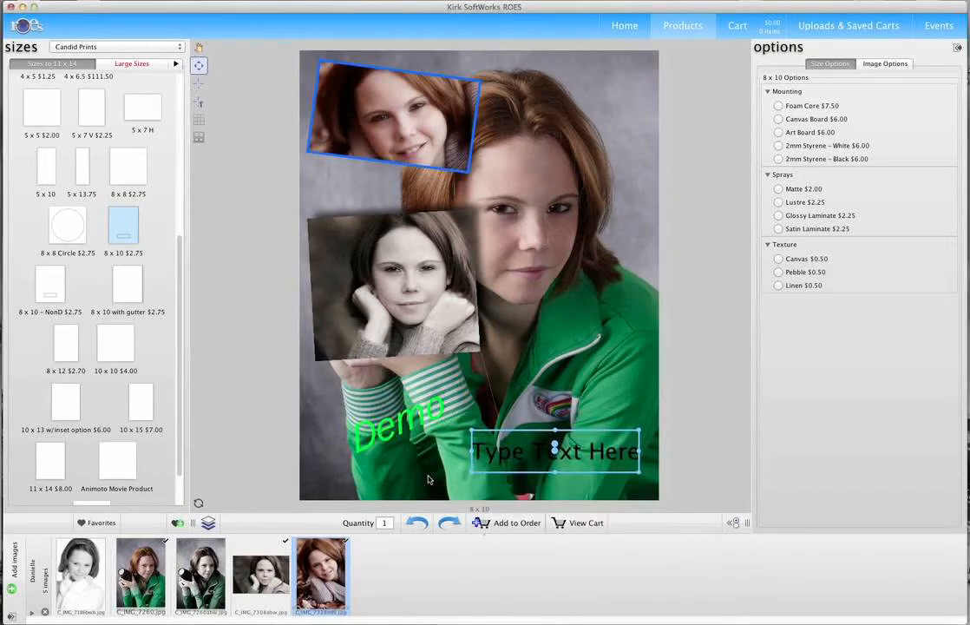
{"action": "double_click", "coordinate": [531, 453]}
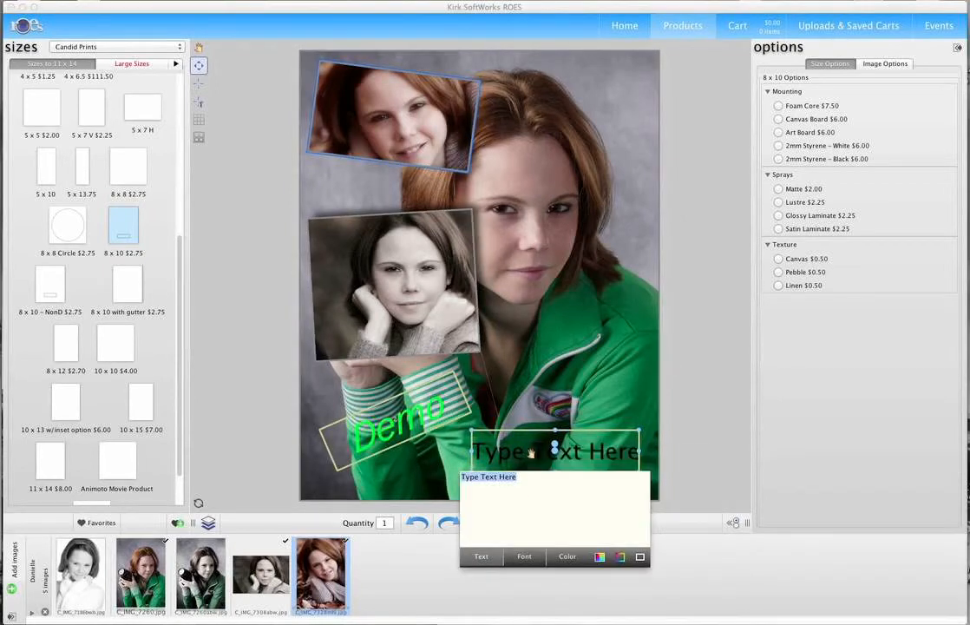
{"action": "type", "text": "Demo2"}
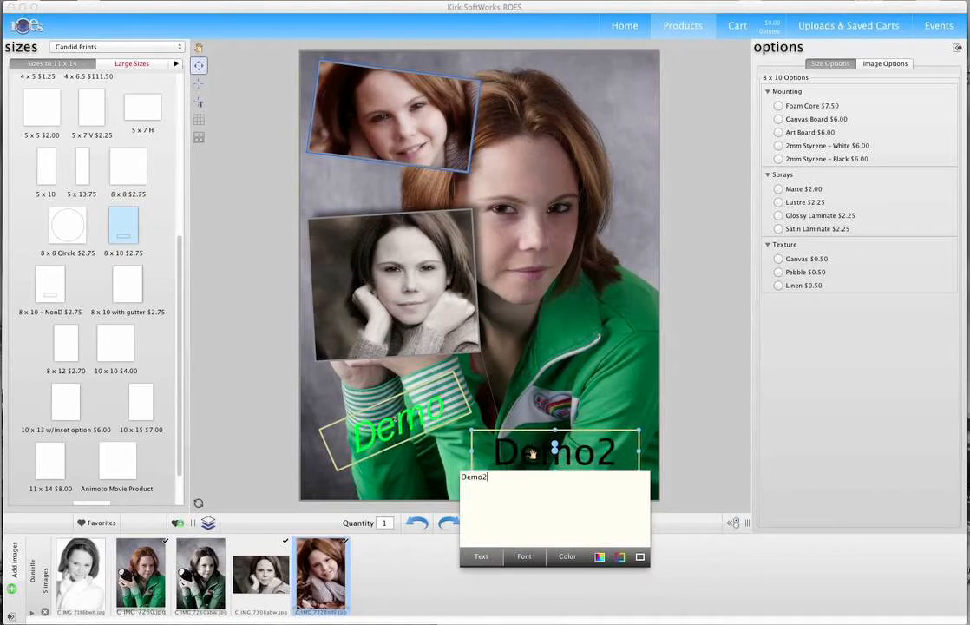
Step: Fade the large background photo by setting its opacity to about 0.45
{"action": "left_click", "coordinate": [559, 418]}
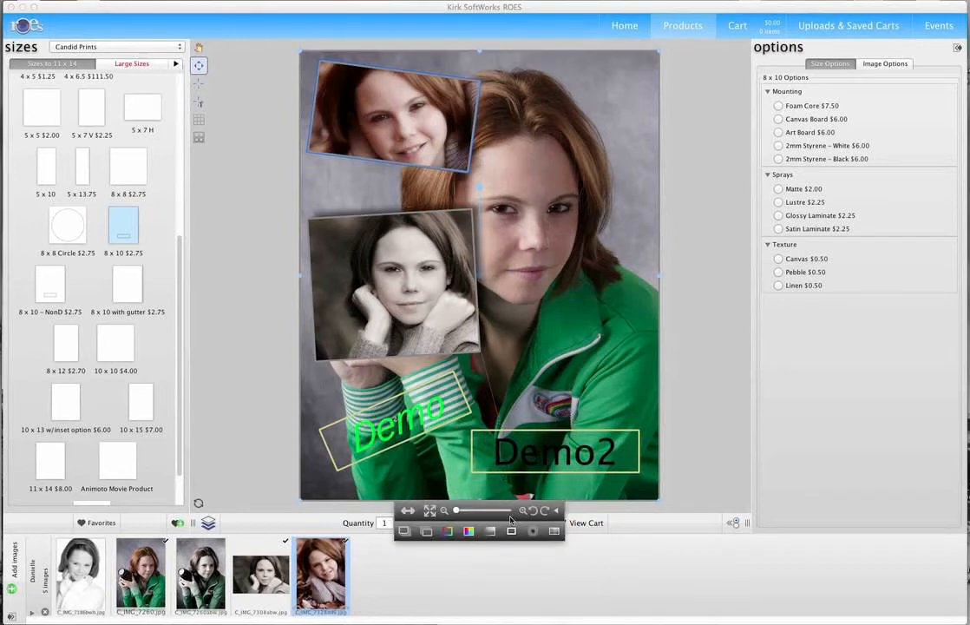
{"action": "left_click", "coordinate": [492, 532]}
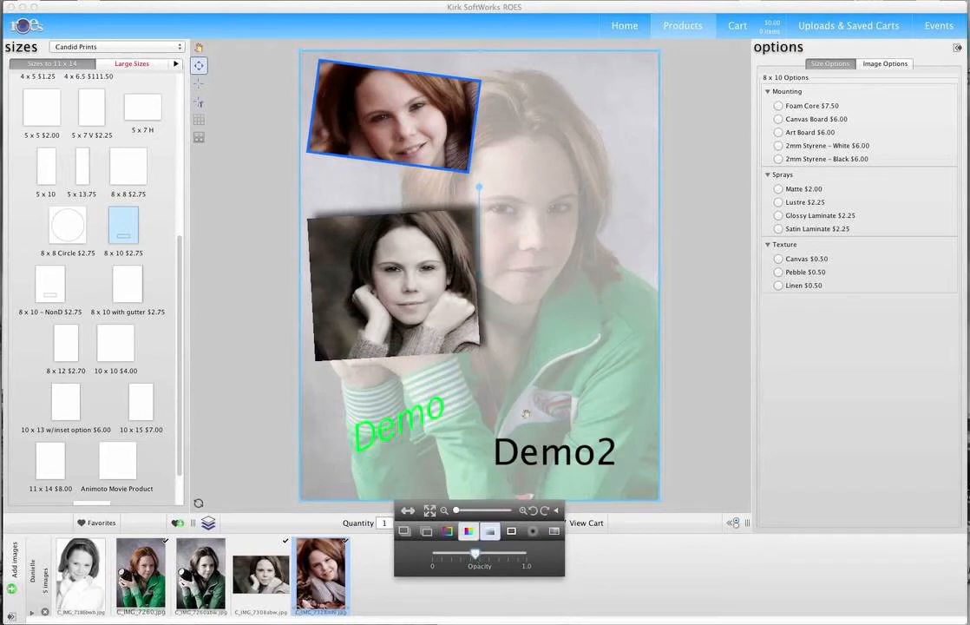
{"action": "left_click", "coordinate": [568, 336]}
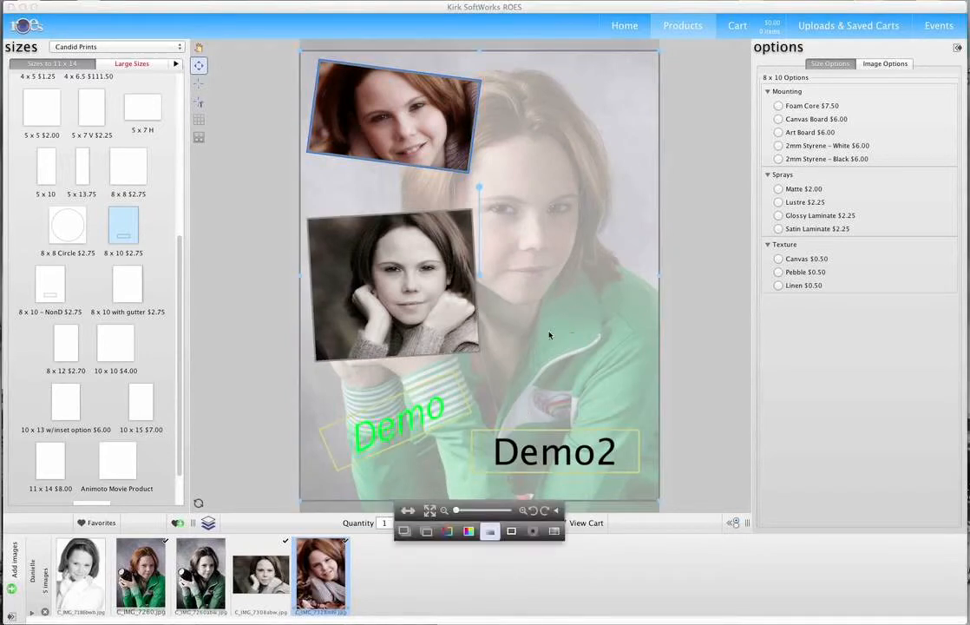
{"action": "left_click", "coordinate": [594, 332]}
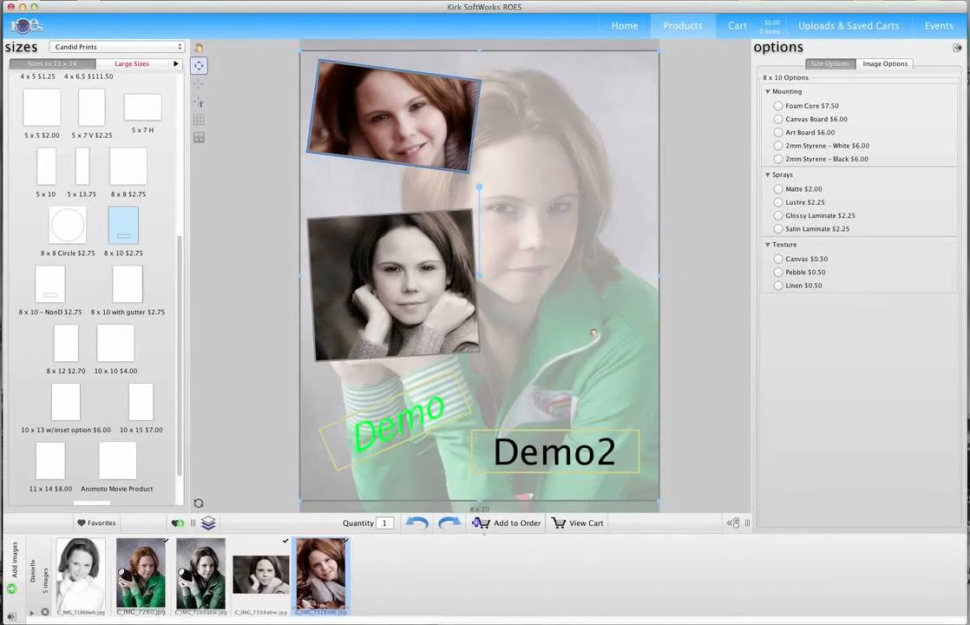
Step: Enlarge the faded background photo inside the print and shift it downward within its frame
{"action": "left_click", "coordinate": [594, 333]}
{"action": "left_click", "coordinate": [594, 334]}
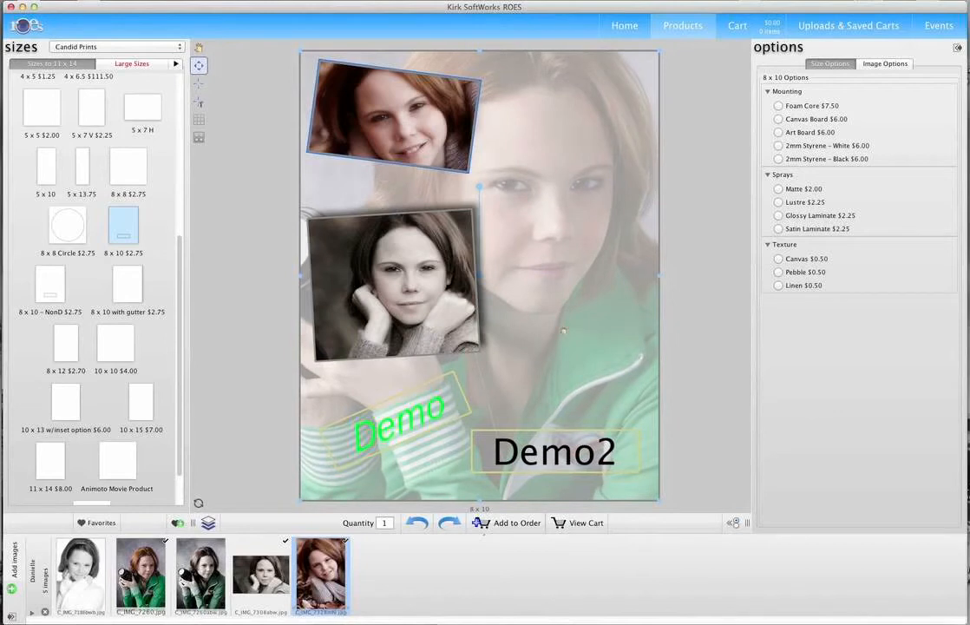
{"action": "left_click_drag", "start_coordinate": [593, 334], "coordinate": [608, 395]}
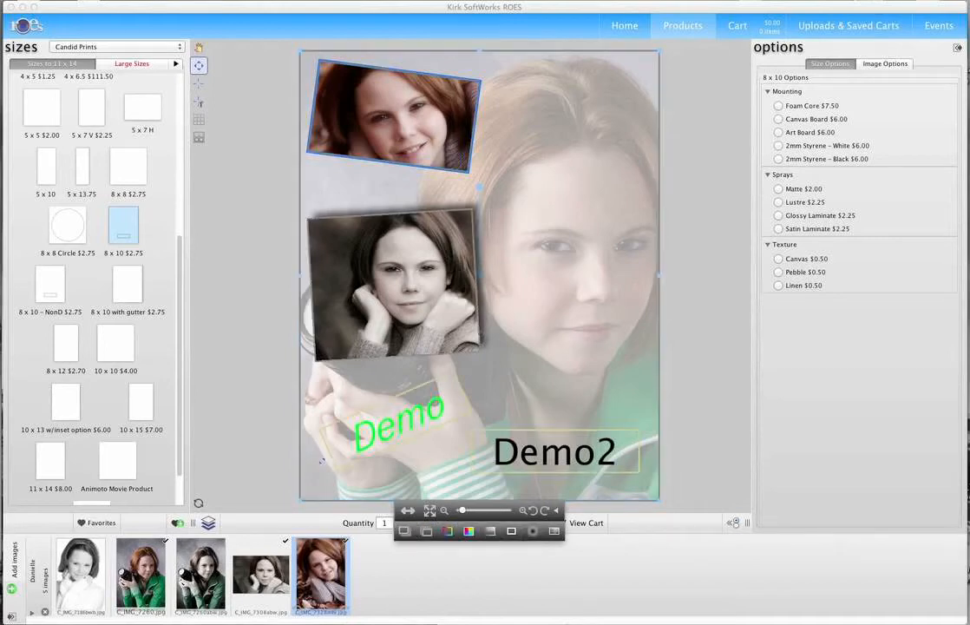
Step: Examine the montage layout settings and the grid's snap, display and spacing options
{"action": "left_click", "coordinate": [202, 156]}
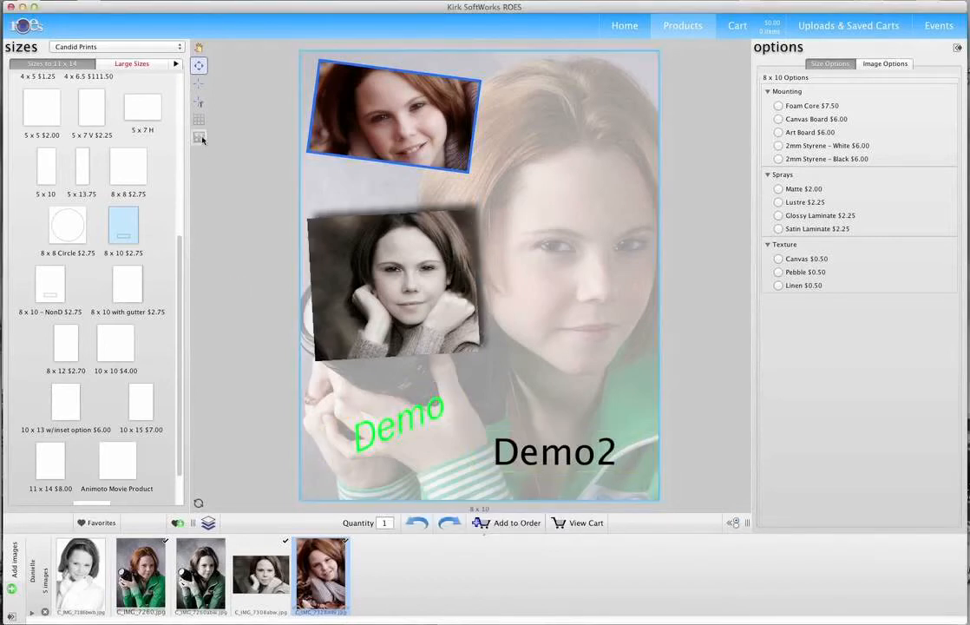
{"action": "left_click", "coordinate": [200, 138]}
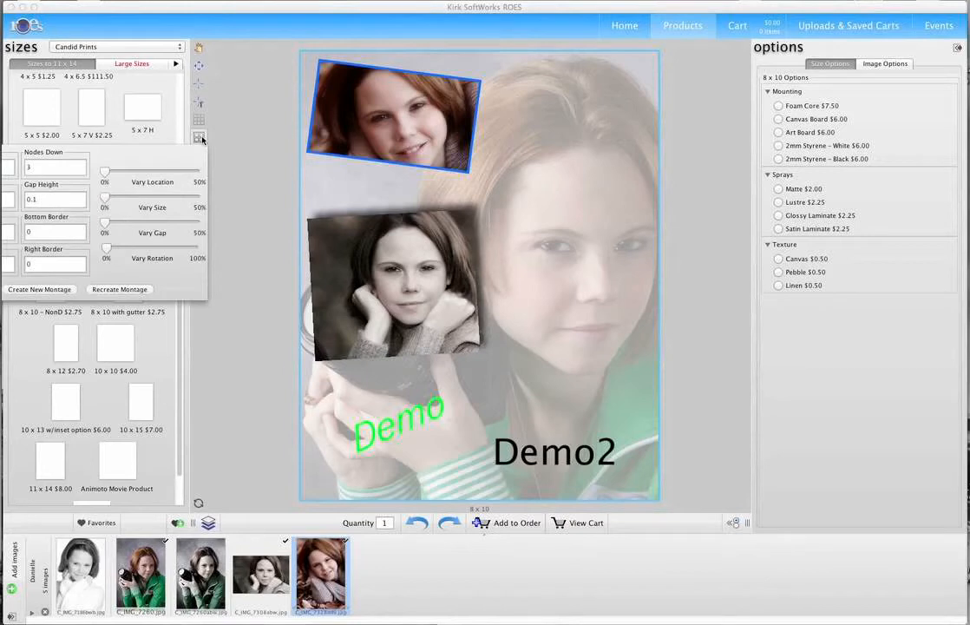
{"action": "left_click", "coordinate": [225, 139]}
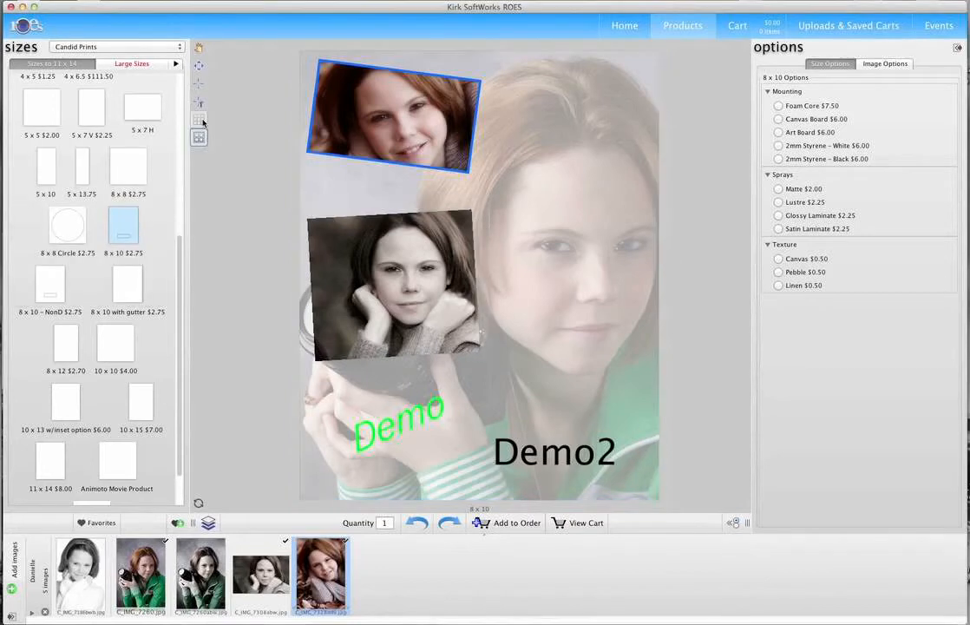
{"action": "left_click", "coordinate": [201, 120]}
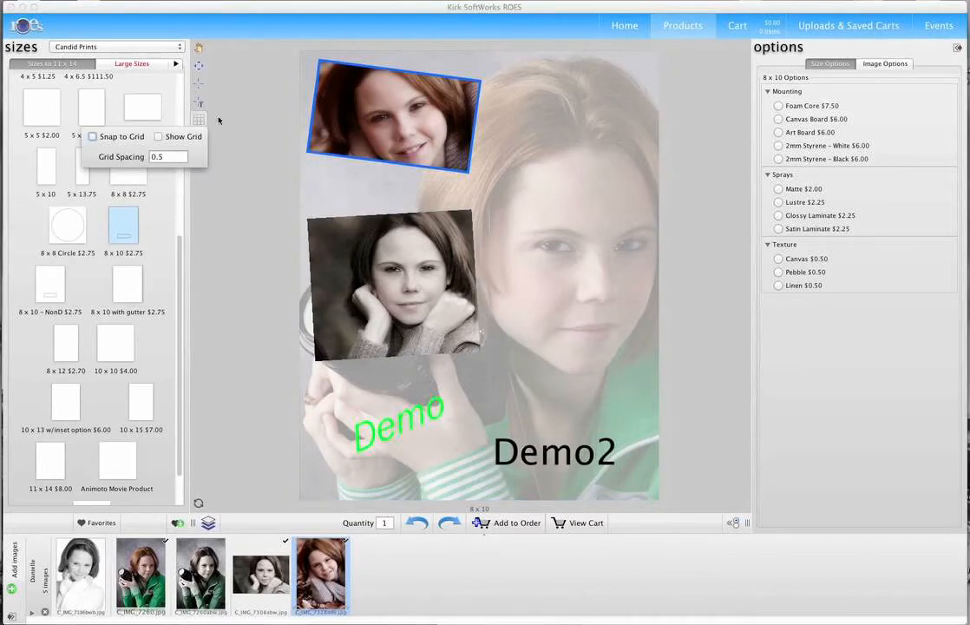
{"action": "left_click", "coordinate": [220, 121]}
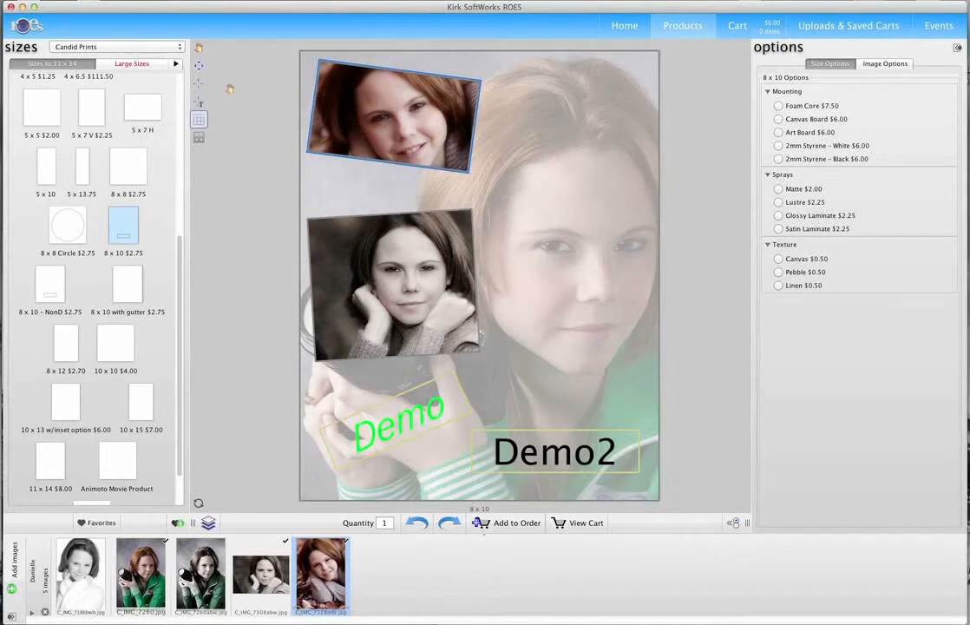
Step: Save the layout as a favorite named "Demo 3" and add the 8 x 10 print to the order
{"action": "left_click", "coordinate": [179, 523]}
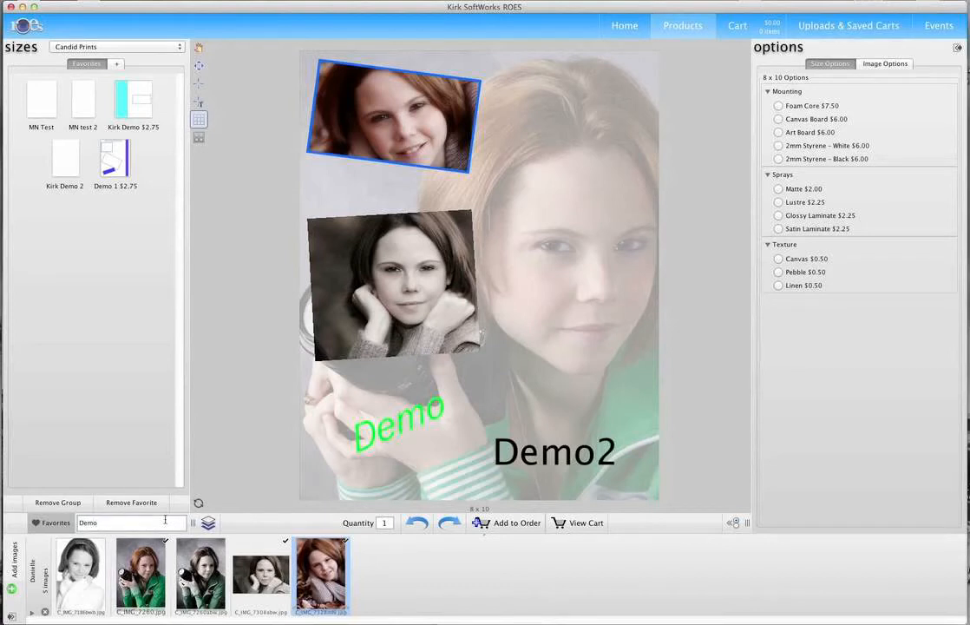
{"action": "key", "text": "Return"}
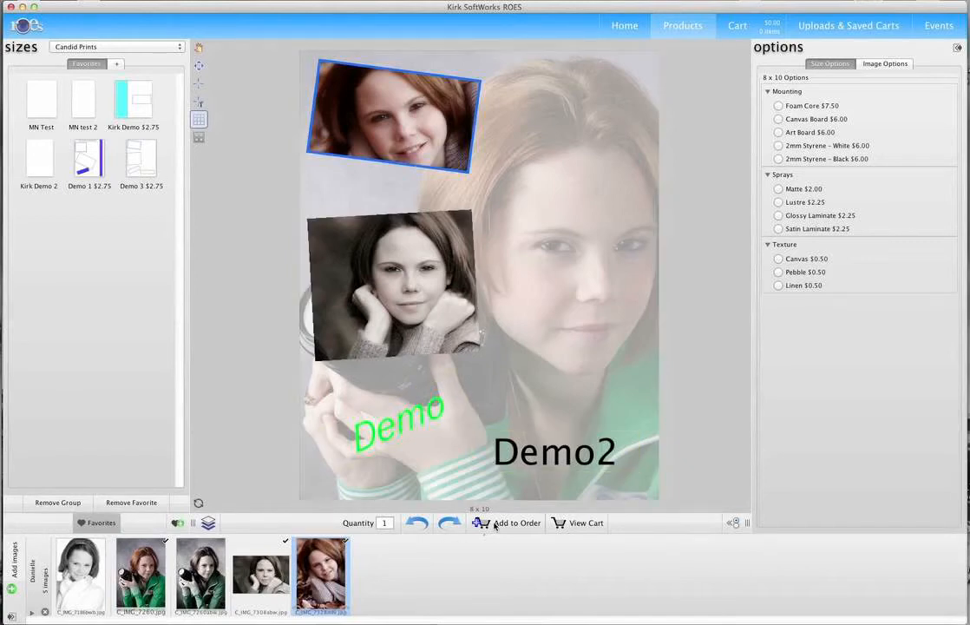
{"action": "left_click", "coordinate": [497, 524]}
Step: Choose the 4 x 6.5 size and add C_IMG_7260abw, C_IMG_7308abw and C_IMG_7328mhi to the order as separate prints in one batch
{"action": "left_click", "coordinate": [97, 522]}
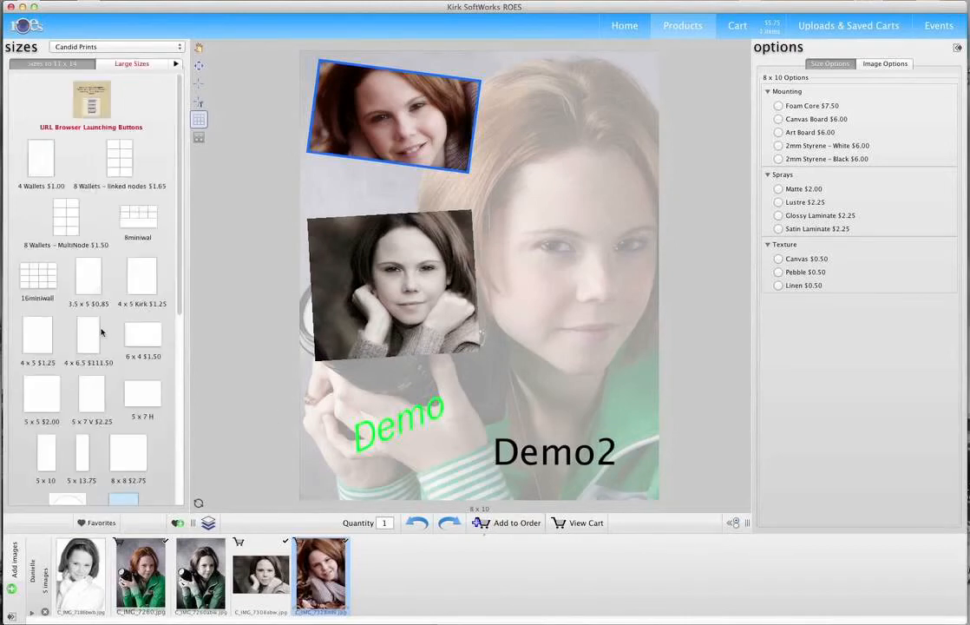
{"action": "left_click", "coordinate": [88, 335]}
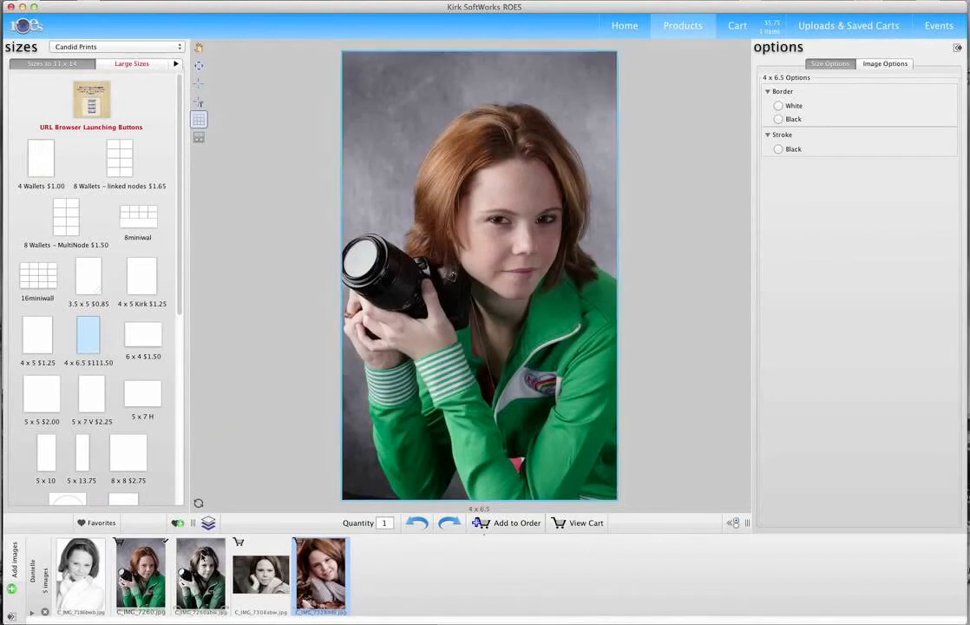
{"action": "left_click", "coordinate": [201, 556], "text": "shift"}
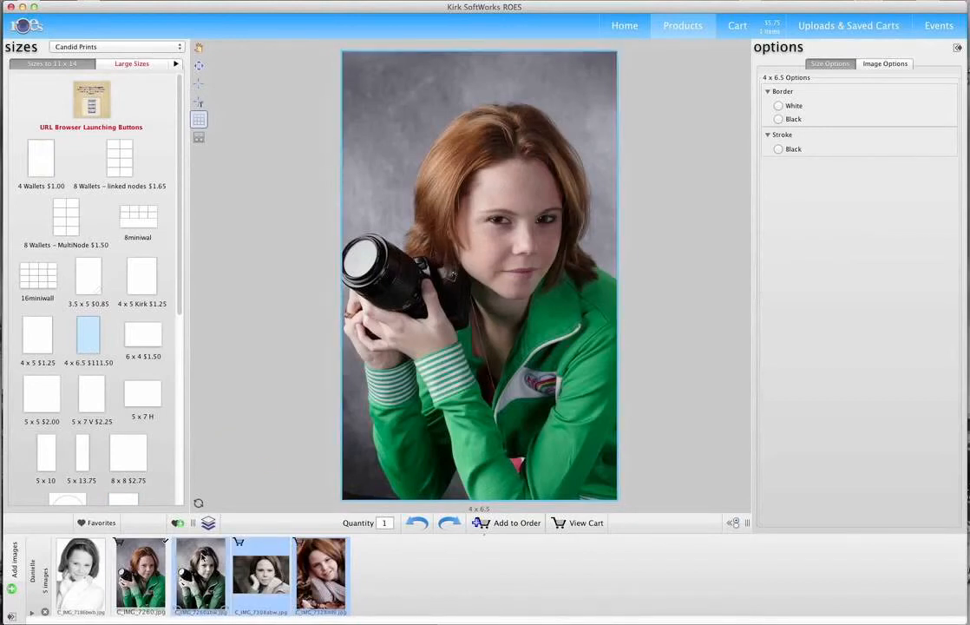
{"action": "left_click_drag", "start_coordinate": [202, 556], "coordinate": [375, 352]}
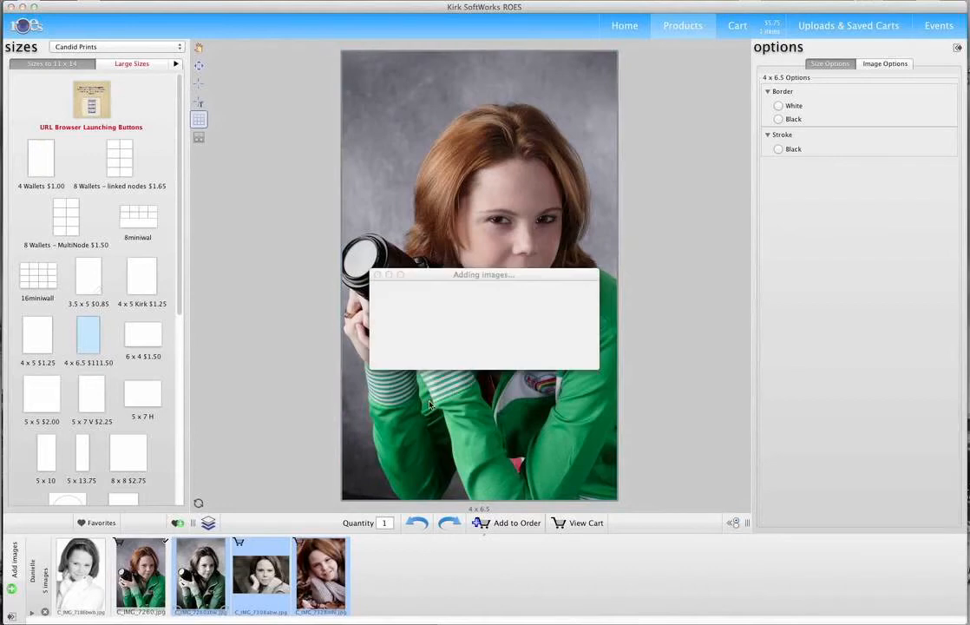
{"action": "left_click", "coordinate": [563, 351]}
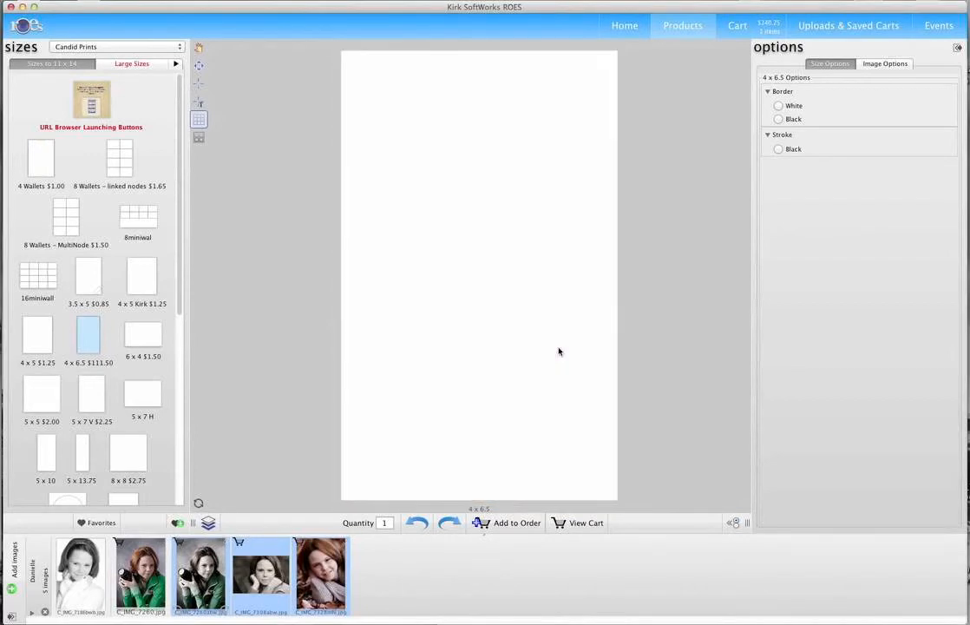
Step: Render all the cart's products as images into the Render3 folder within SWS Test Orders
{"action": "left_click", "coordinate": [742, 31]}
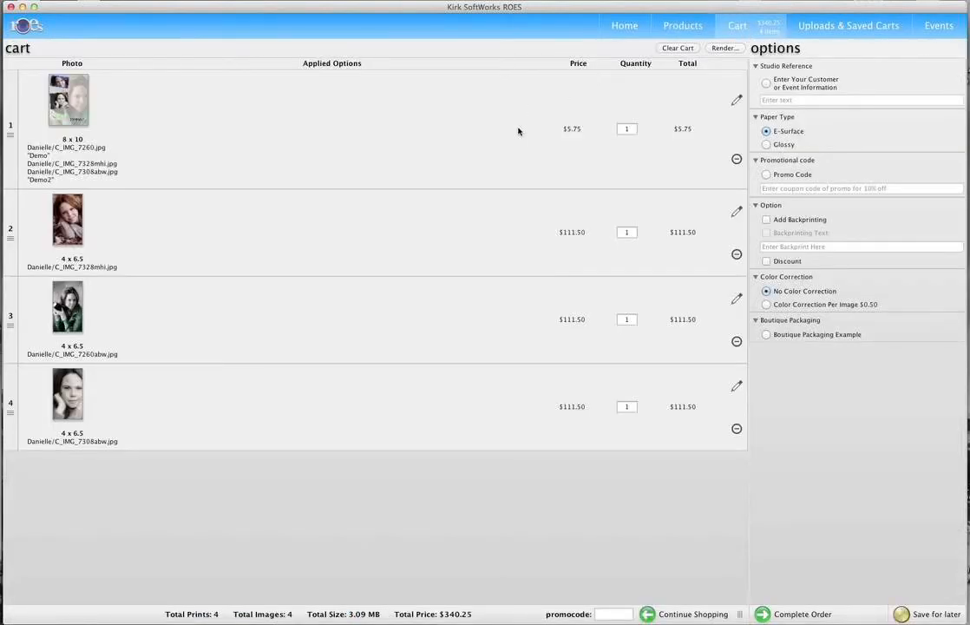
{"action": "left_click", "coordinate": [723, 48]}
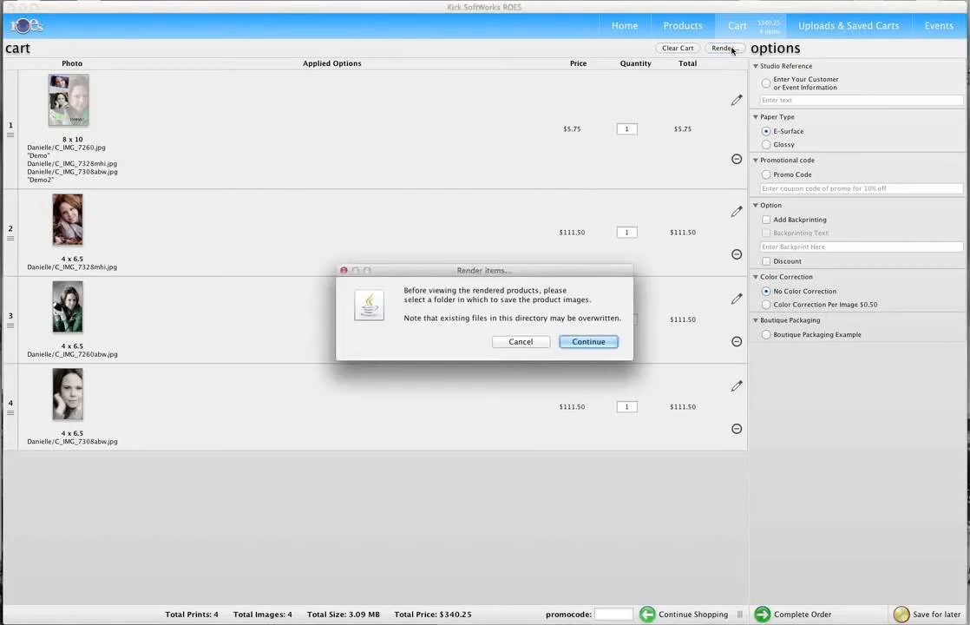
{"action": "left_click", "coordinate": [587, 342]}
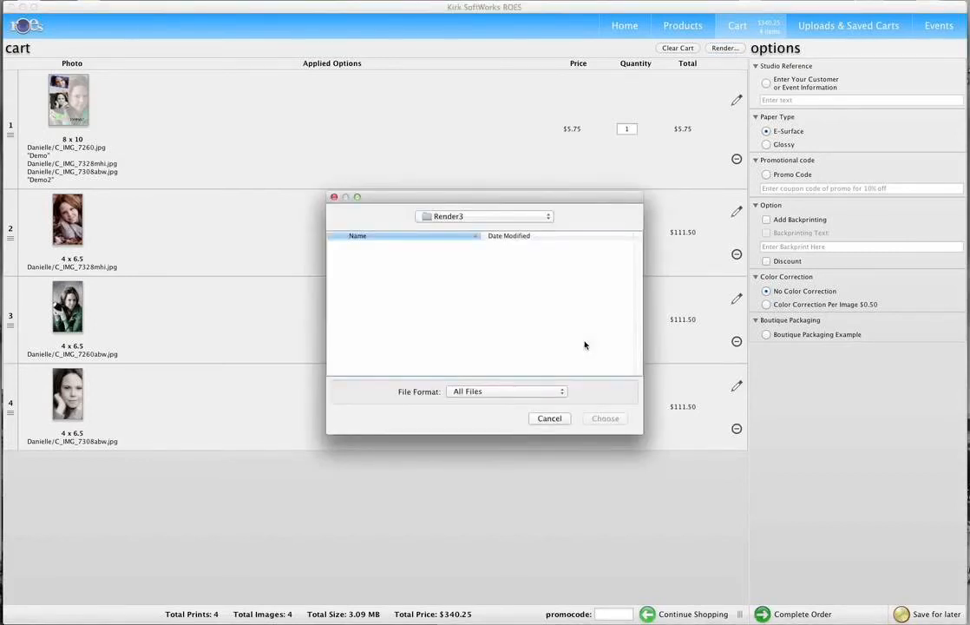
{"action": "left_click", "coordinate": [517, 220]}
{"action": "left_click", "coordinate": [516, 220]}
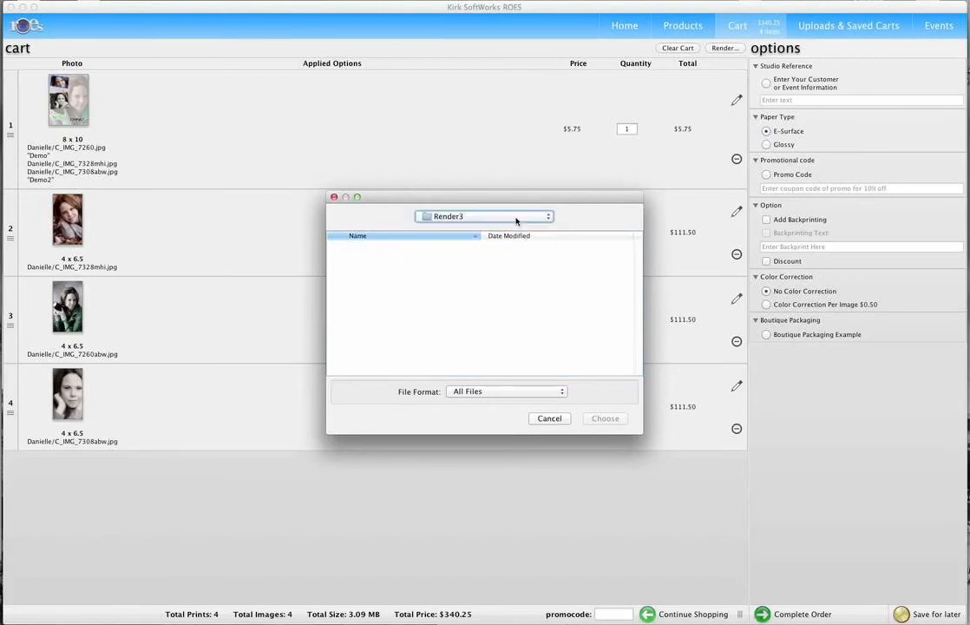
{"action": "left_click", "coordinate": [516, 221]}
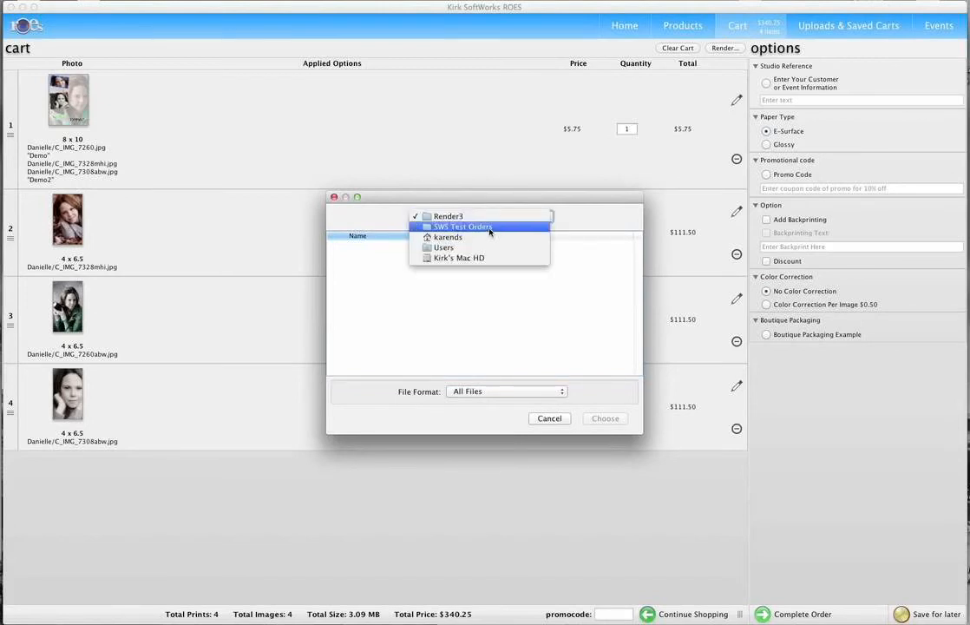
{"action": "left_click", "coordinate": [489, 228]}
{"action": "left_click", "coordinate": [488, 220]}
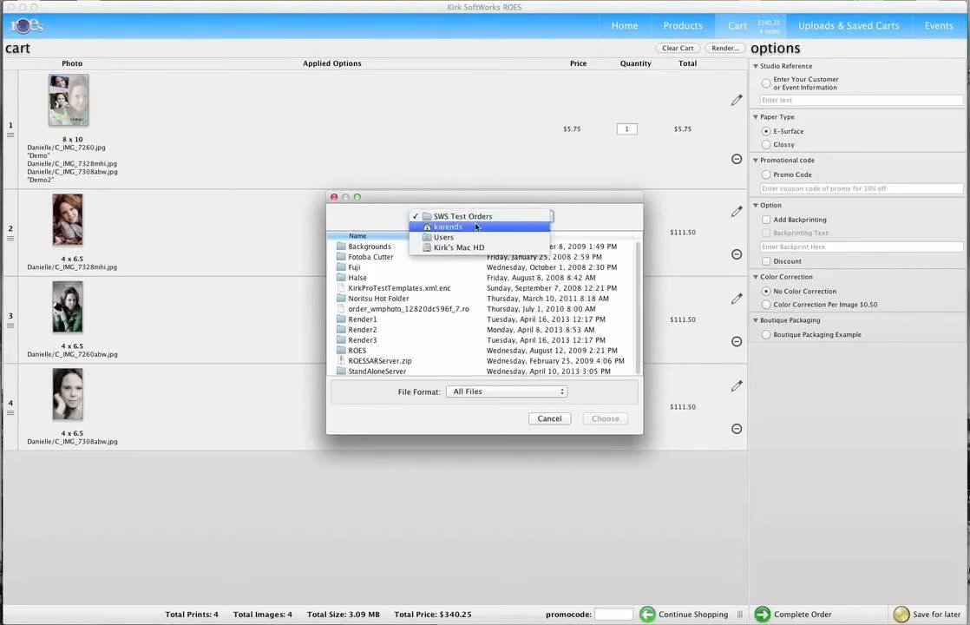
{"action": "left_click", "coordinate": [370, 341]}
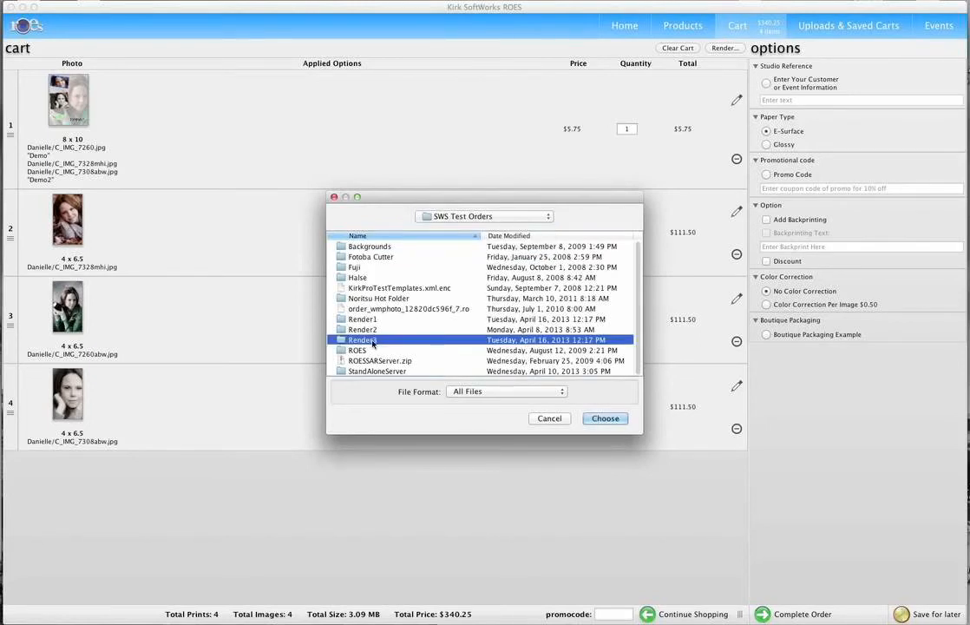
{"action": "left_click", "coordinate": [605, 419]}
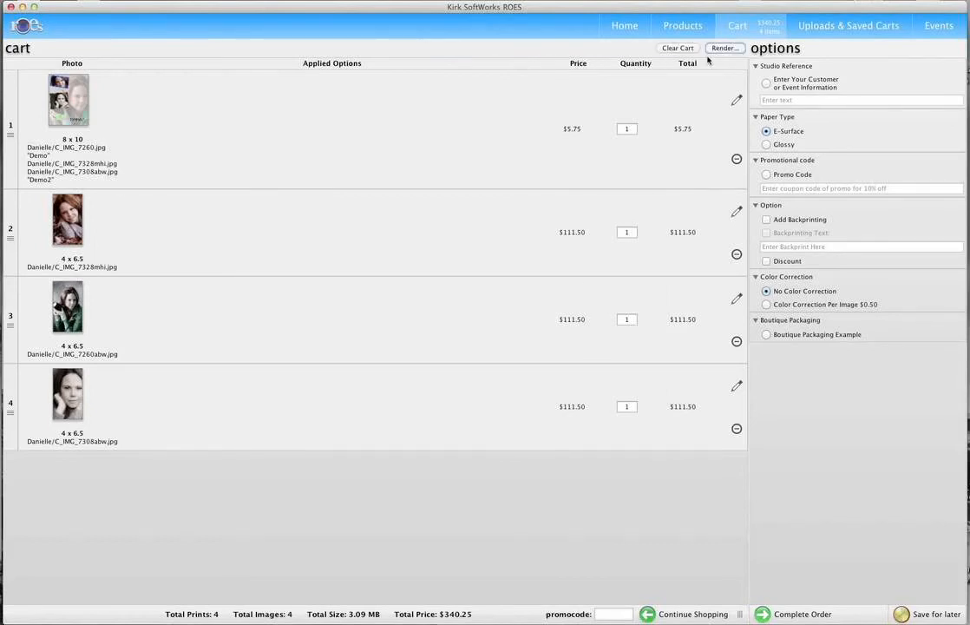
Step: Switch to Finder and open all four rendered JPGs from the Render3 folder in Preview
{"action": "key", "text": "super+Tab"}
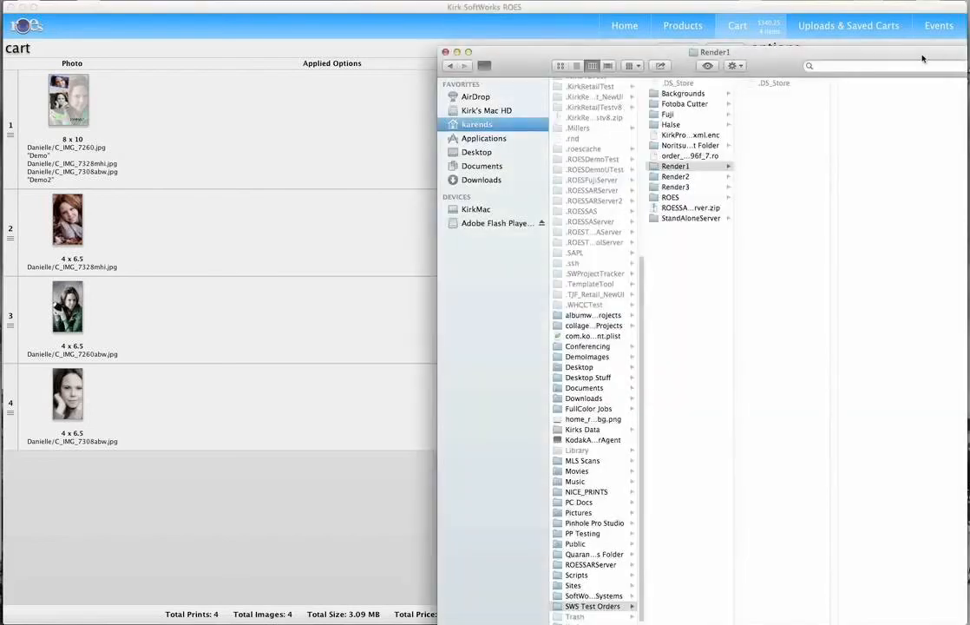
{"action": "left_click_drag", "start_coordinate": [923, 56], "coordinate": [839, 54]}
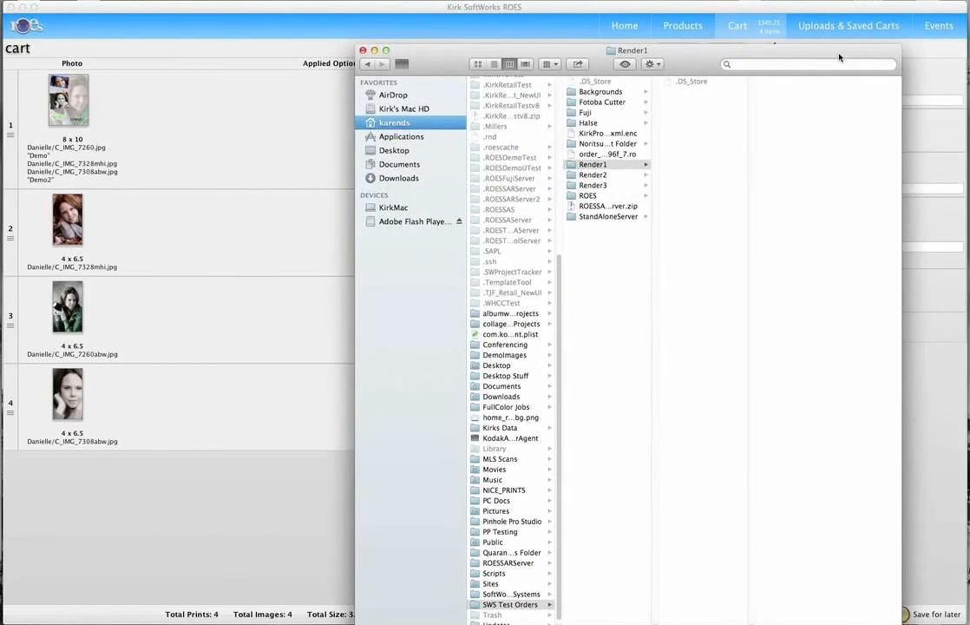
{"action": "left_click", "coordinate": [626, 185]}
{"action": "left_click_drag", "start_coordinate": [721, 134], "coordinate": [707, 98]}
{"action": "right_click", "coordinate": [707, 98]}
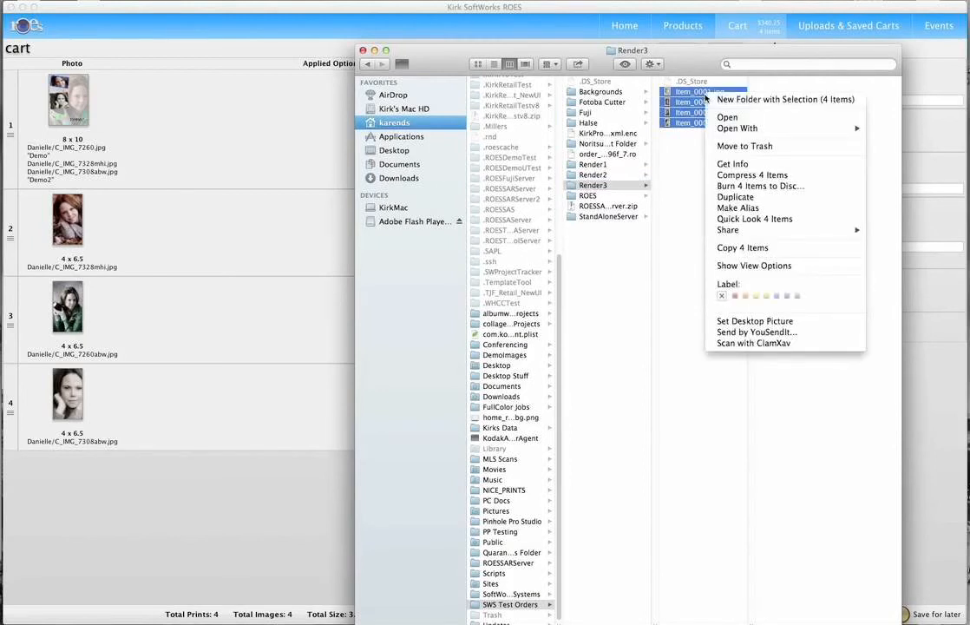
{"action": "mouse_move", "coordinate": [727, 130]}
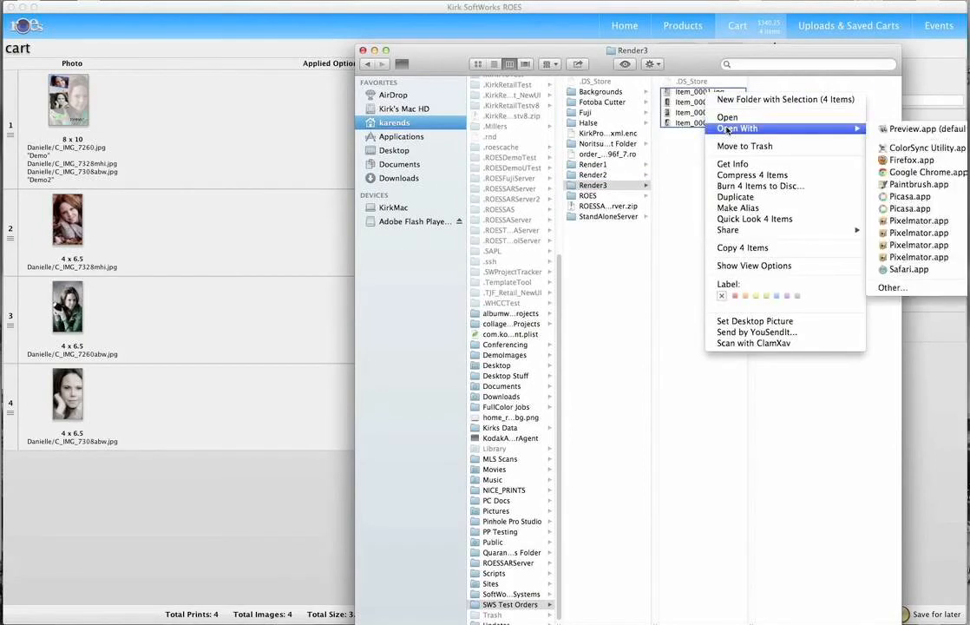
{"action": "left_click", "coordinate": [922, 130]}
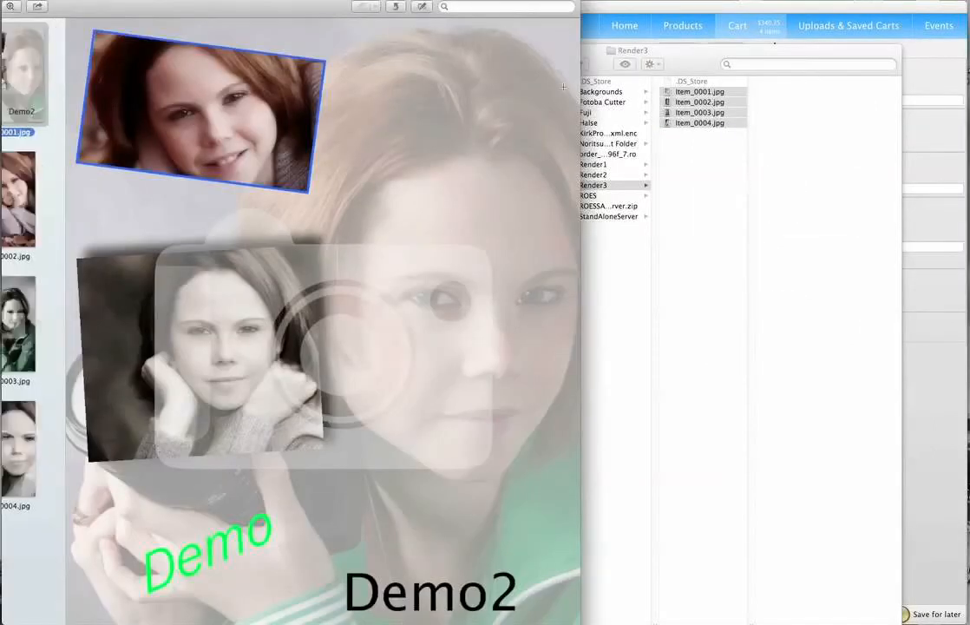
Step: Review the rendered images Item_0001.jpg through Item_0004.jpg one by one
{"action": "left_click_drag", "start_coordinate": [317, 17], "coordinate": [505, 39]}
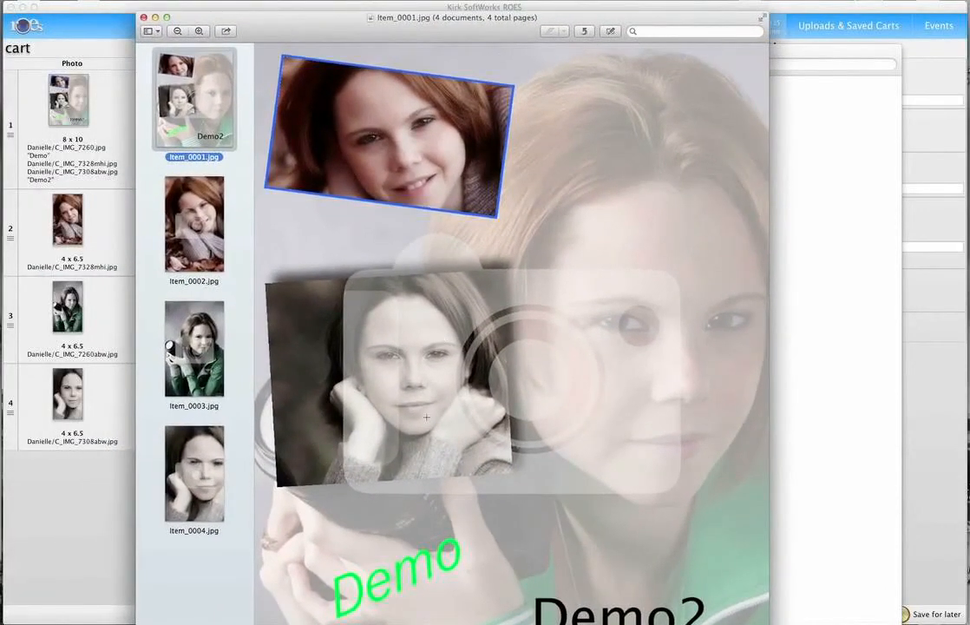
{"action": "left_click", "coordinate": [210, 260]}
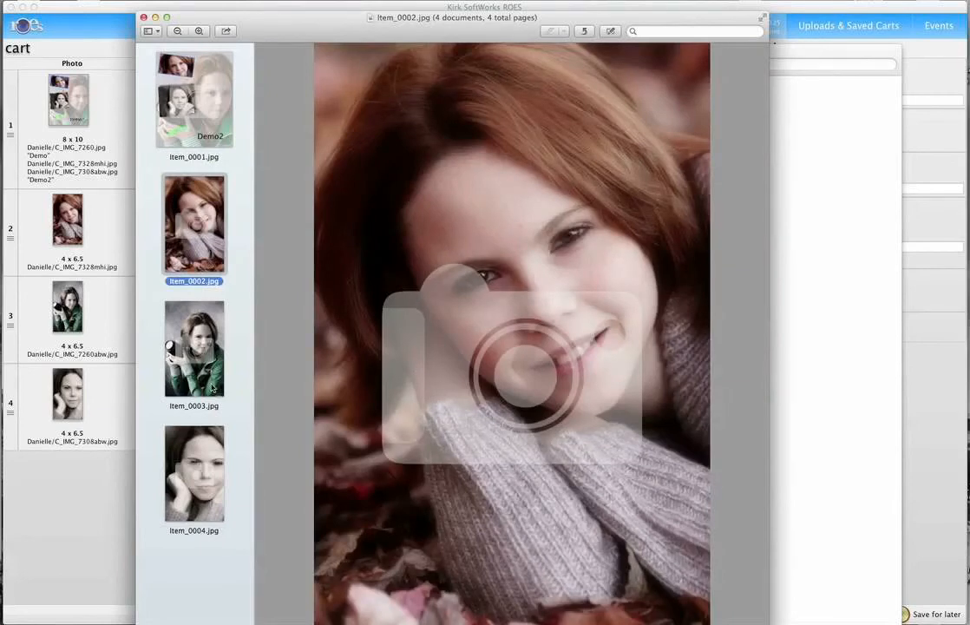
{"action": "left_click", "coordinate": [187, 346]}
{"action": "left_click", "coordinate": [203, 466]}
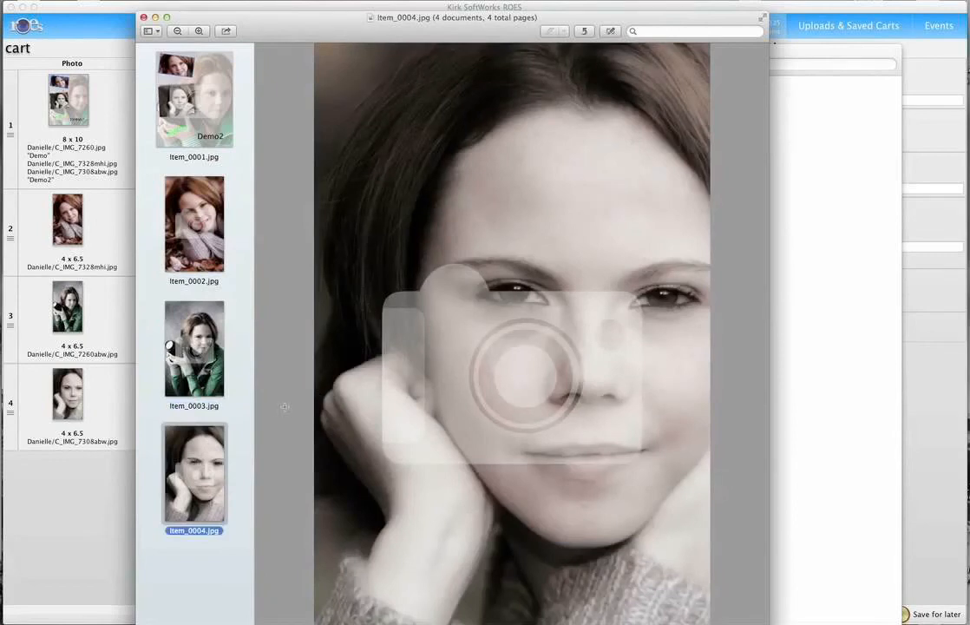
Step: Examine the export file formats offered for all four rendered images and leave without exporting
{"action": "left_click", "coordinate": [208, 142], "text": "shift"}
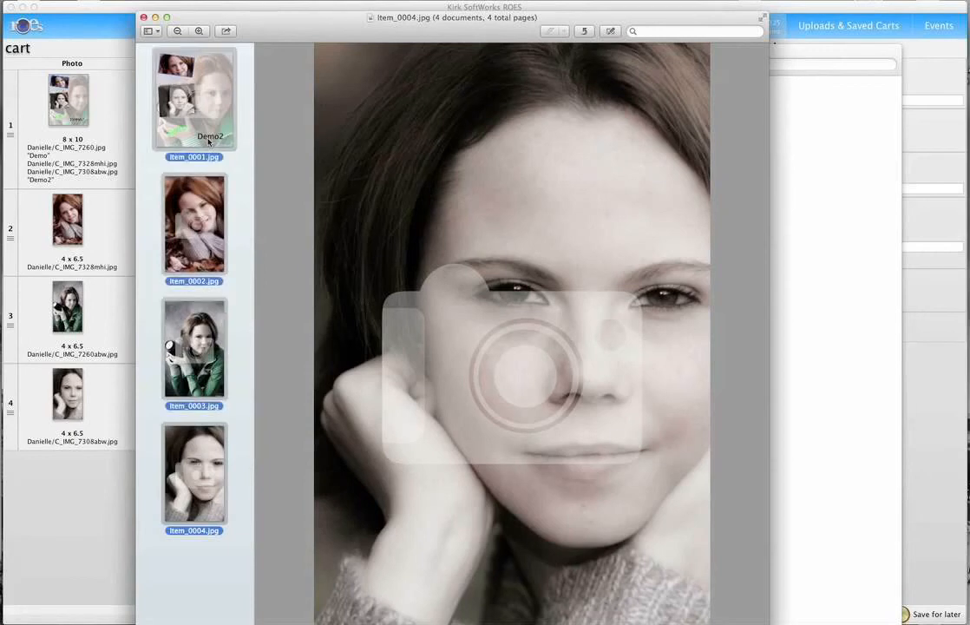
{"action": "right_click", "coordinate": [208, 141]}
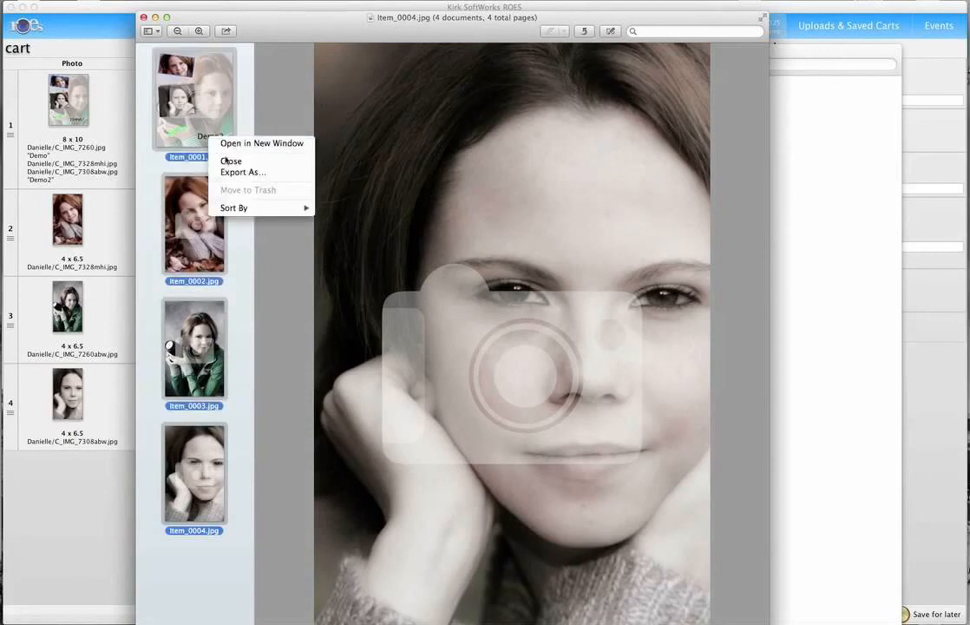
{"action": "left_click", "coordinate": [235, 173]}
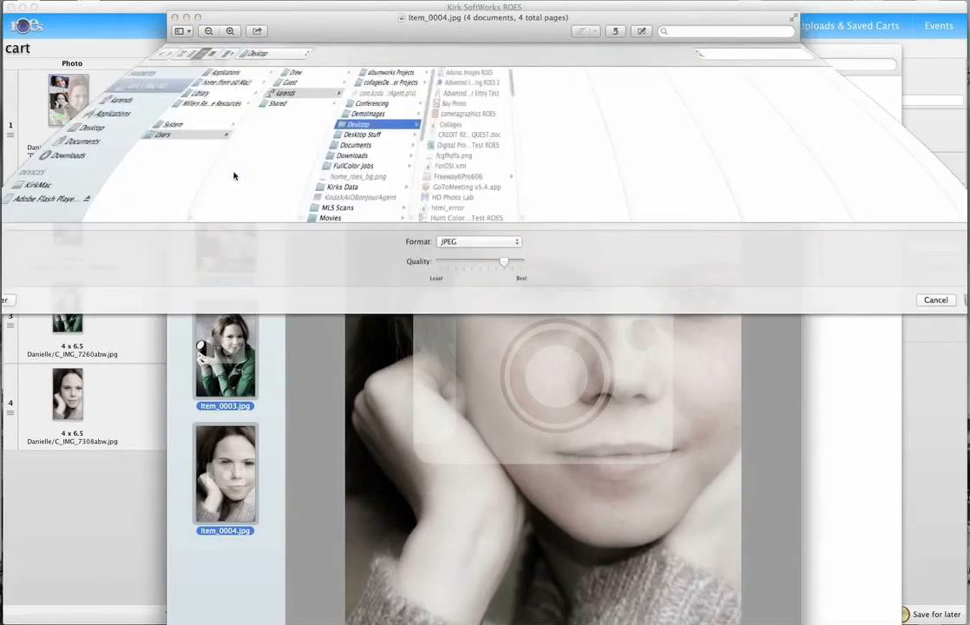
{"action": "left_click", "coordinate": [453, 244]}
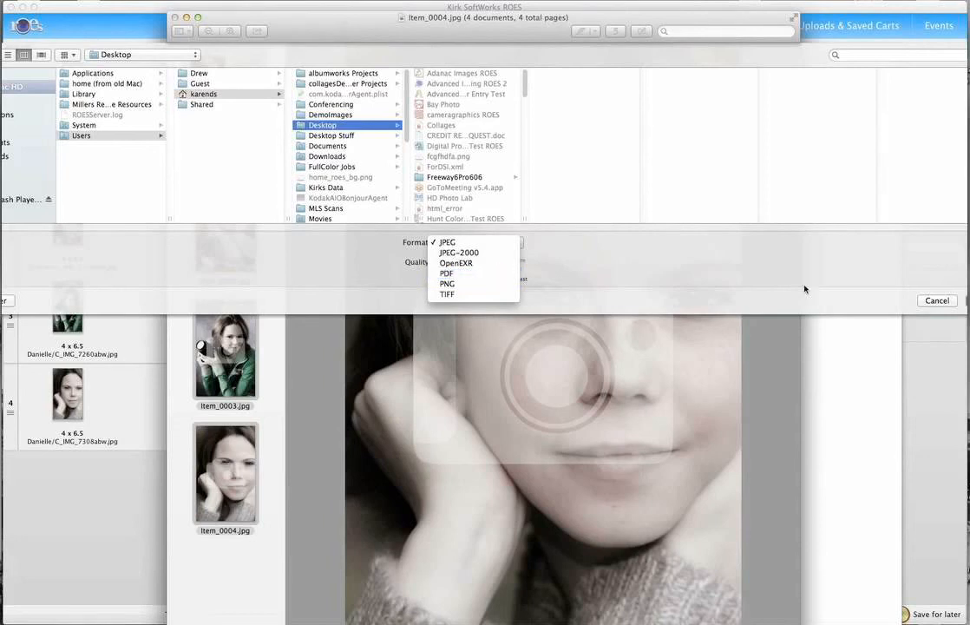
{"action": "left_click", "coordinate": [939, 302]}
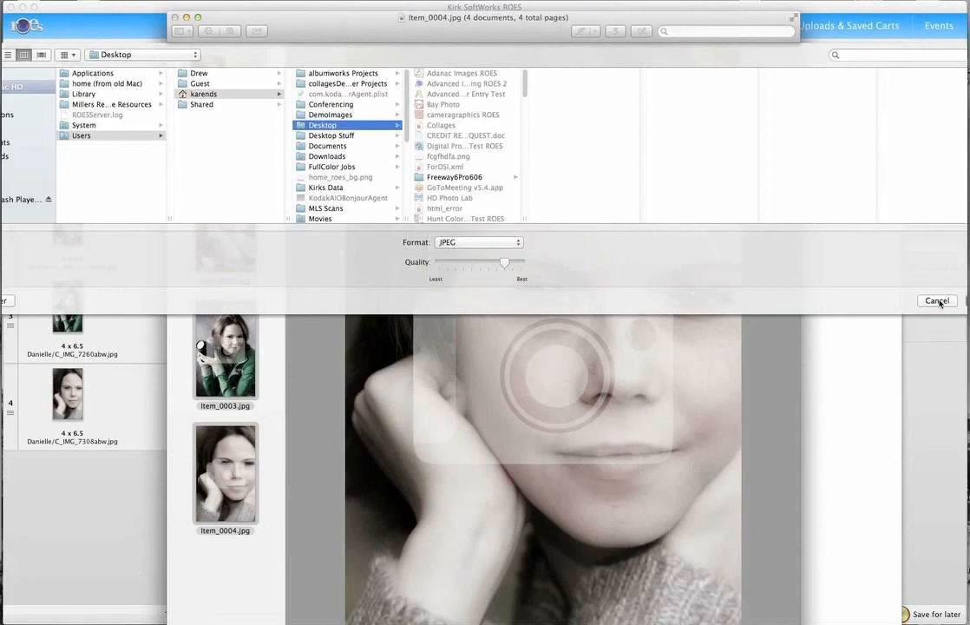
{"action": "left_click", "coordinate": [939, 301]}
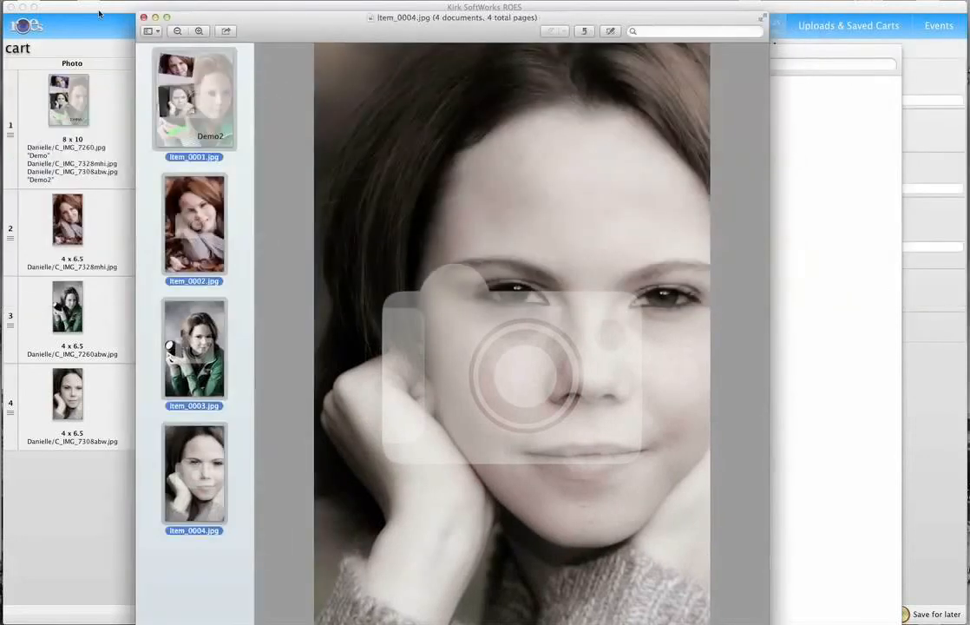
Step: Switch back to ROES and return to the product designer with the blank 4 x 6.5 print
{"action": "left_click", "coordinate": [98, 10]}
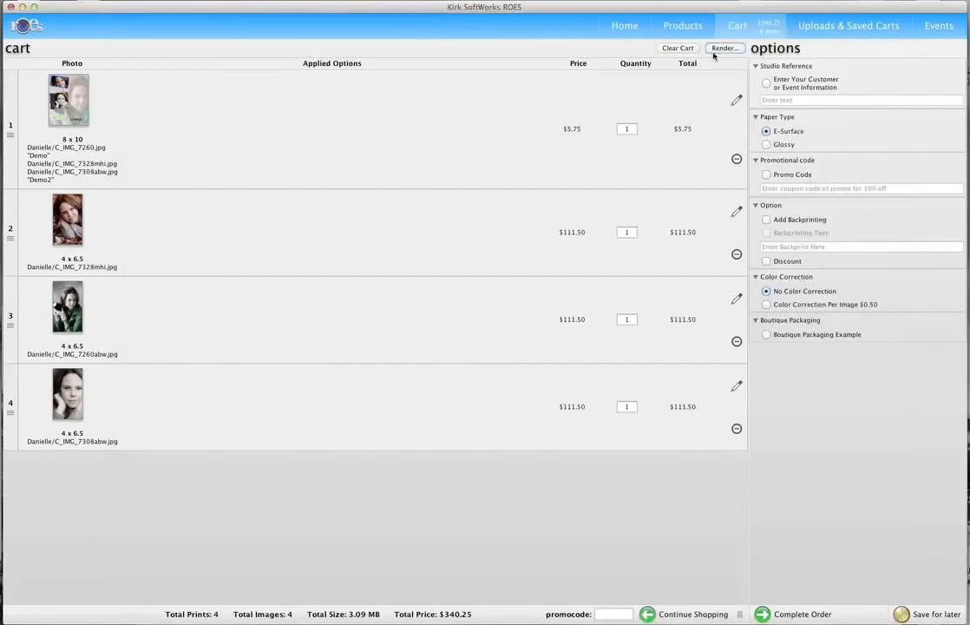
{"action": "left_click", "coordinate": [683, 25]}
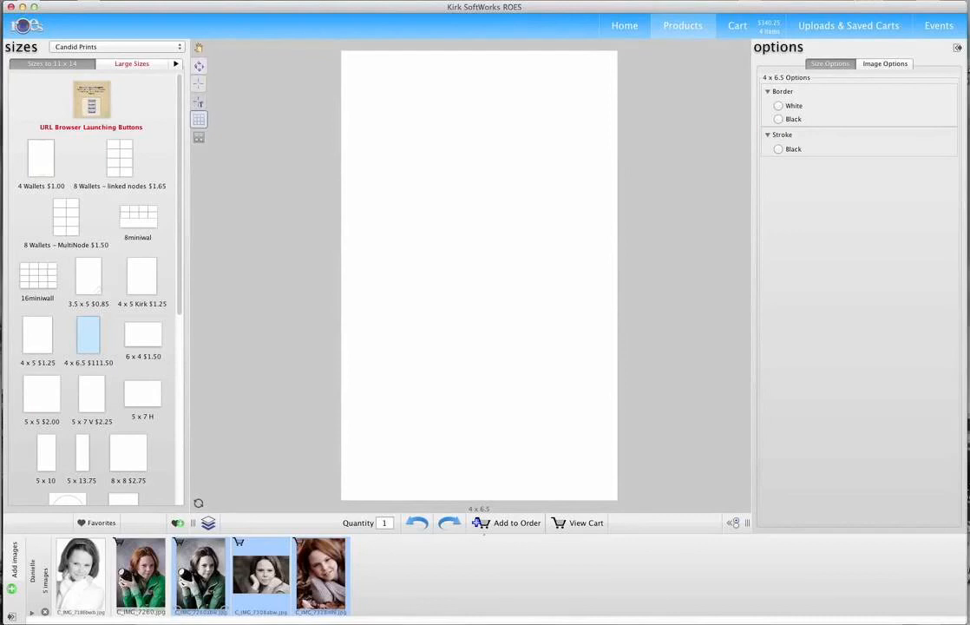
{"action": "left_click", "coordinate": [350, 406]}
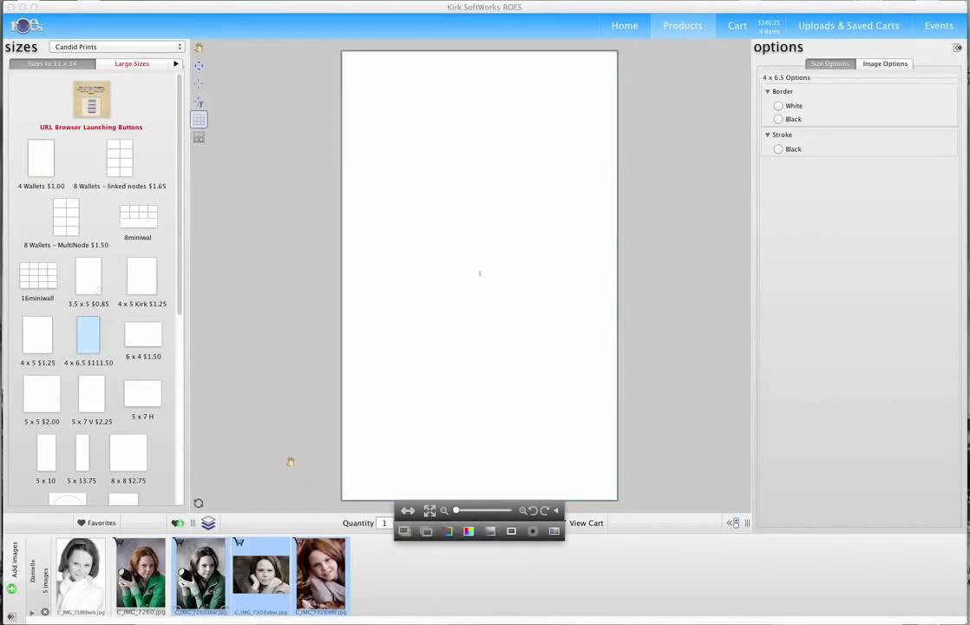
{"action": "left_click", "coordinate": [89, 336]}
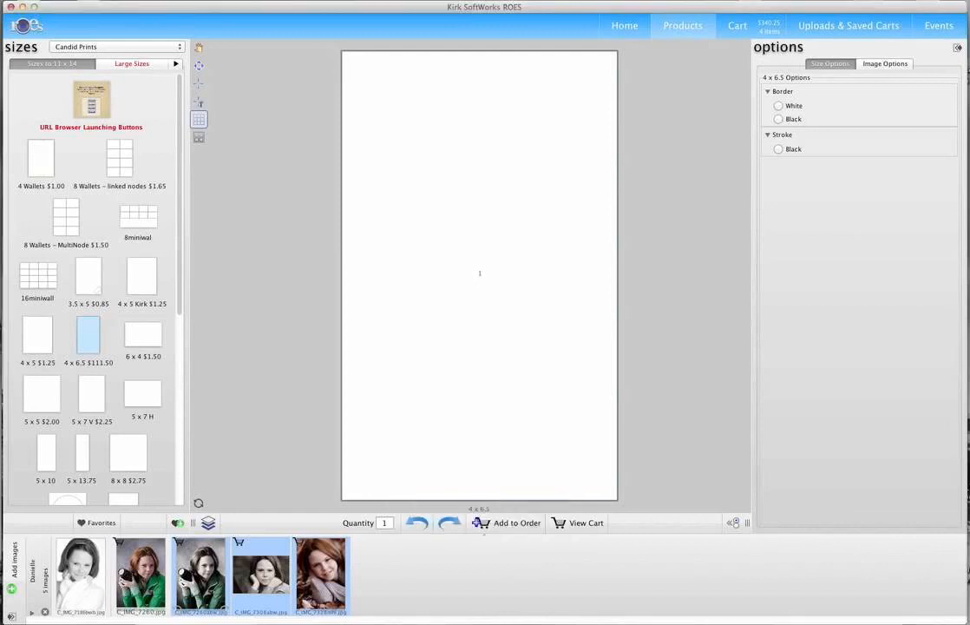